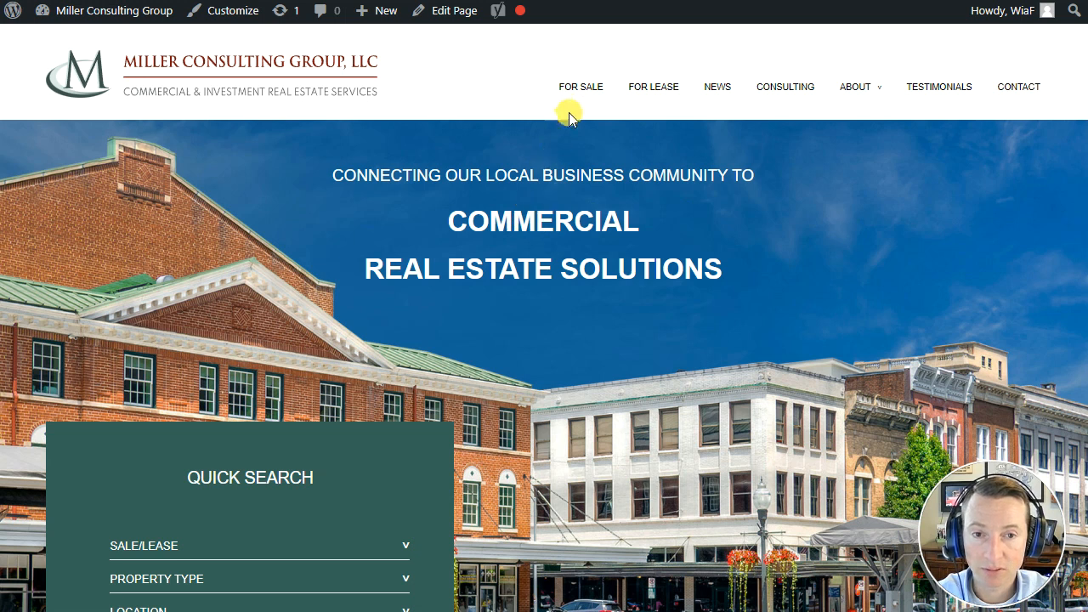
Step: Browse the properties for sale and view the Medical Office for Sale in Newberg listing
{"action": "left_click", "coordinate": [575, 93]}
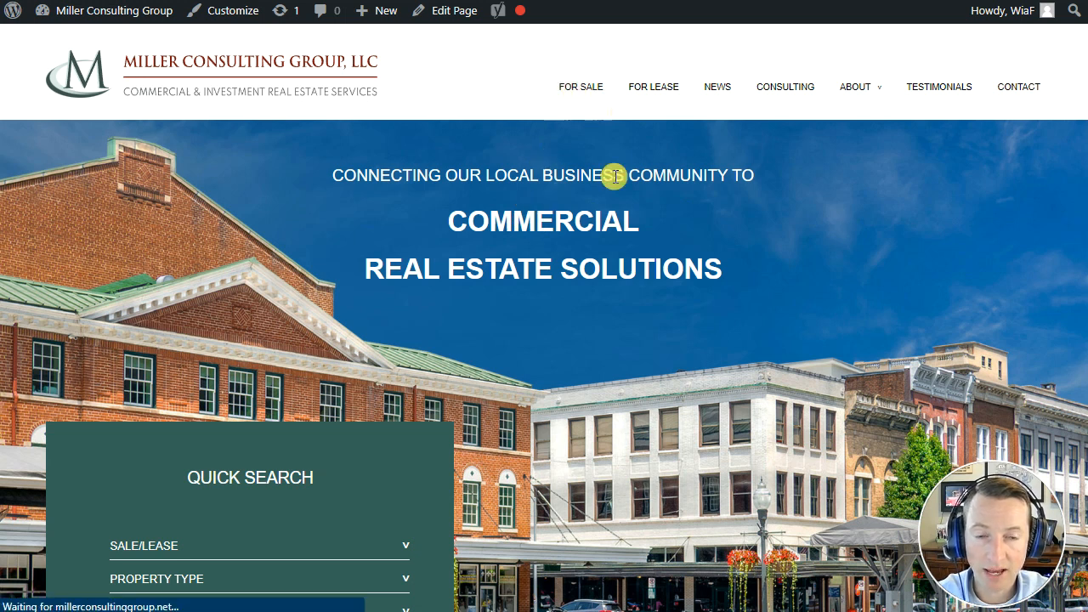
{"action": "scroll", "coordinate": [495, 131], "scroll_direction": "down", "scroll_amount": 3}
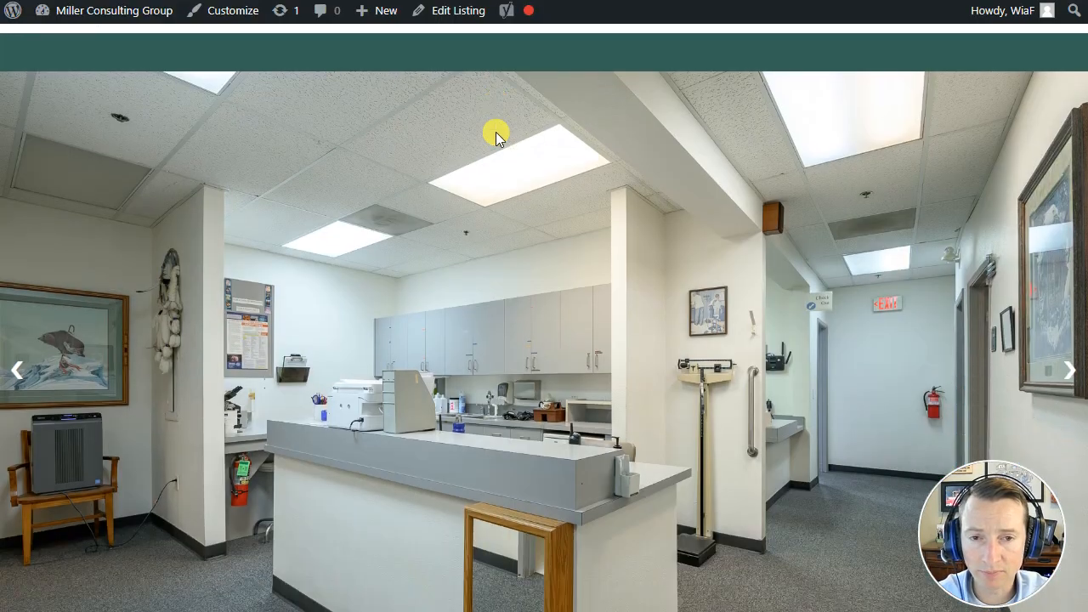
{"action": "scroll", "coordinate": [594, 177], "scroll_direction": "up", "scroll_amount": 3}
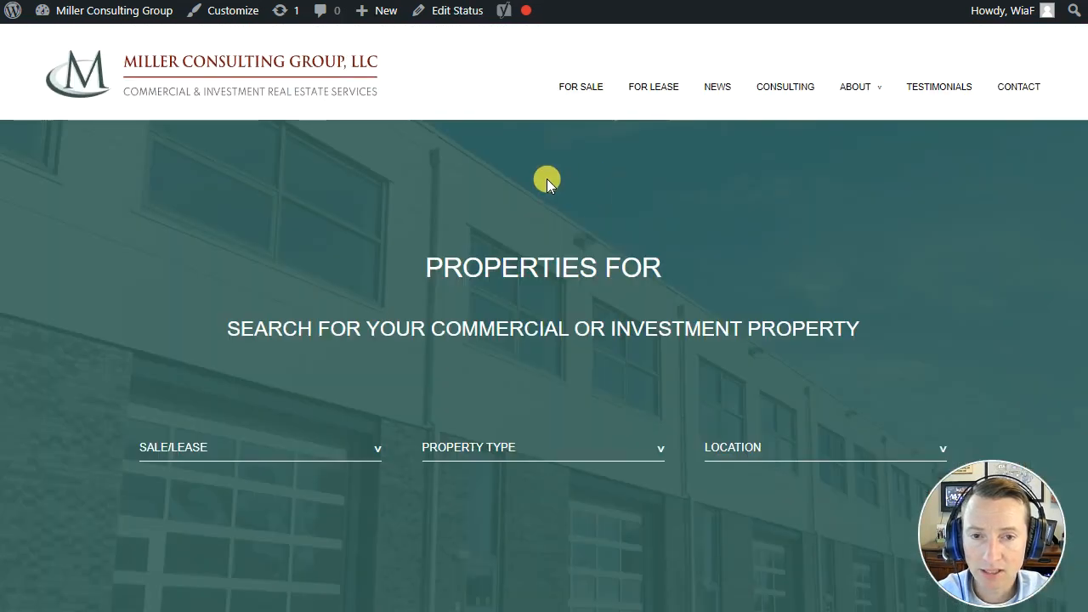
{"action": "scroll", "coordinate": [510, 195], "scroll_direction": "down", "scroll_amount": 5}
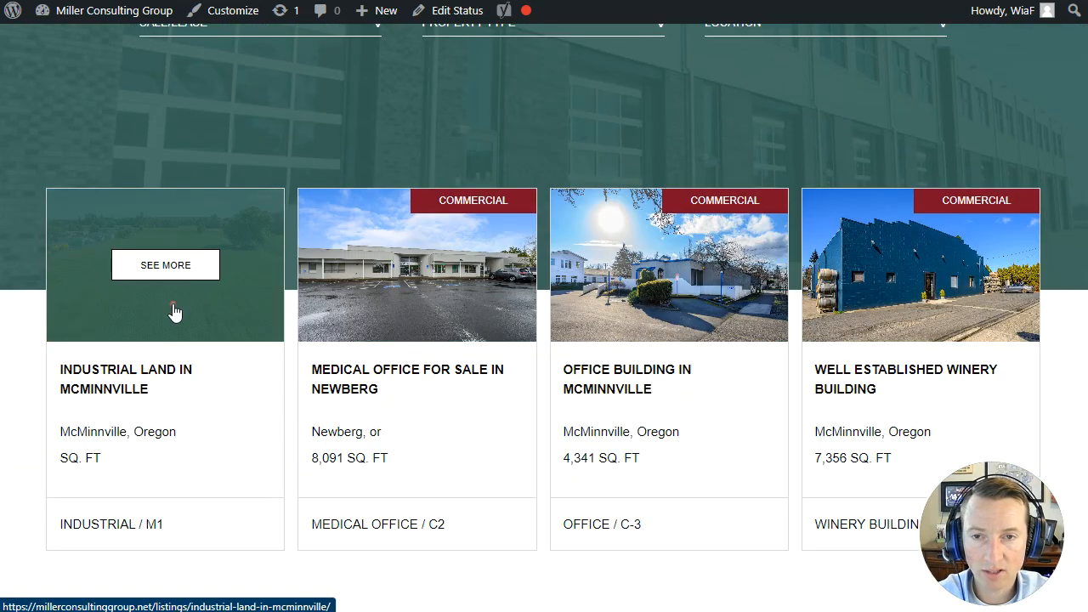
{"action": "left_click", "coordinate": [455, 303]}
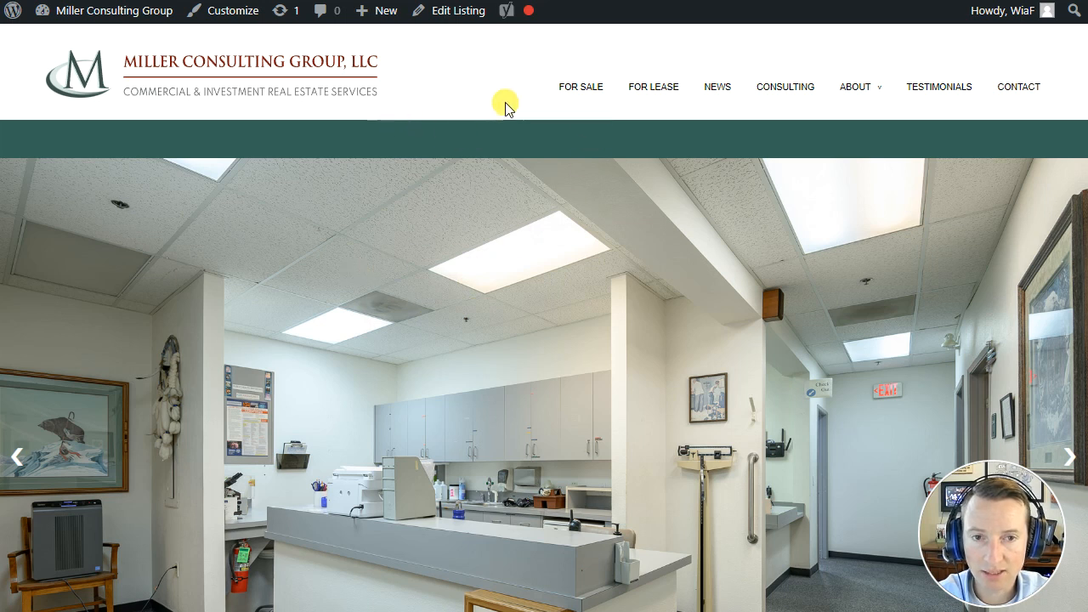
Step: Look through several photos in the medical office listing's image slider
{"action": "scroll", "coordinate": [505, 106], "scroll_direction": "down", "scroll_amount": 2}
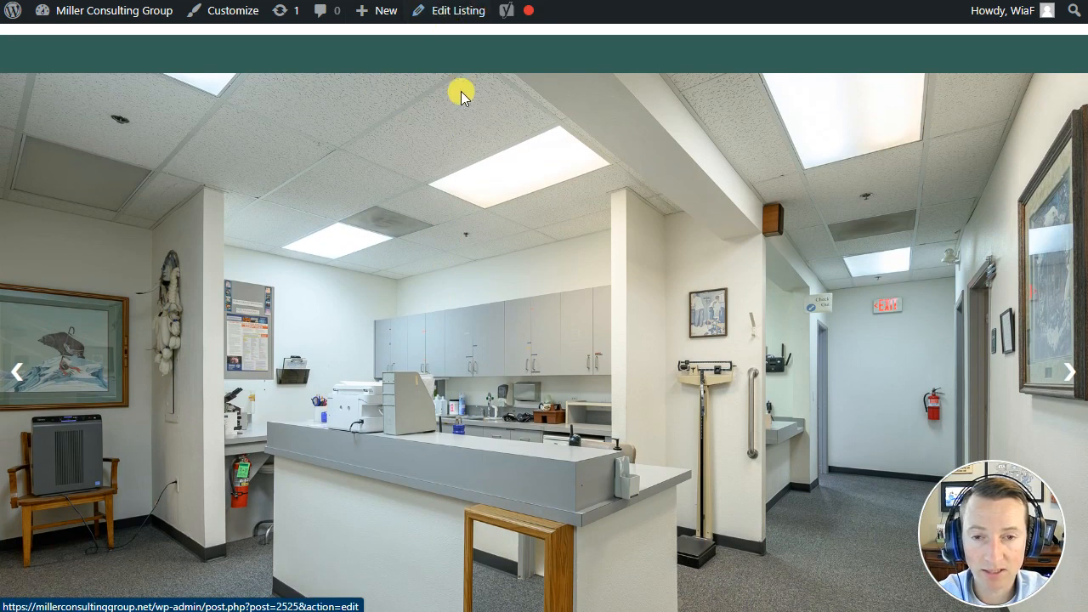
{"action": "scroll", "coordinate": [459, 102], "scroll_direction": "down", "scroll_amount": 4}
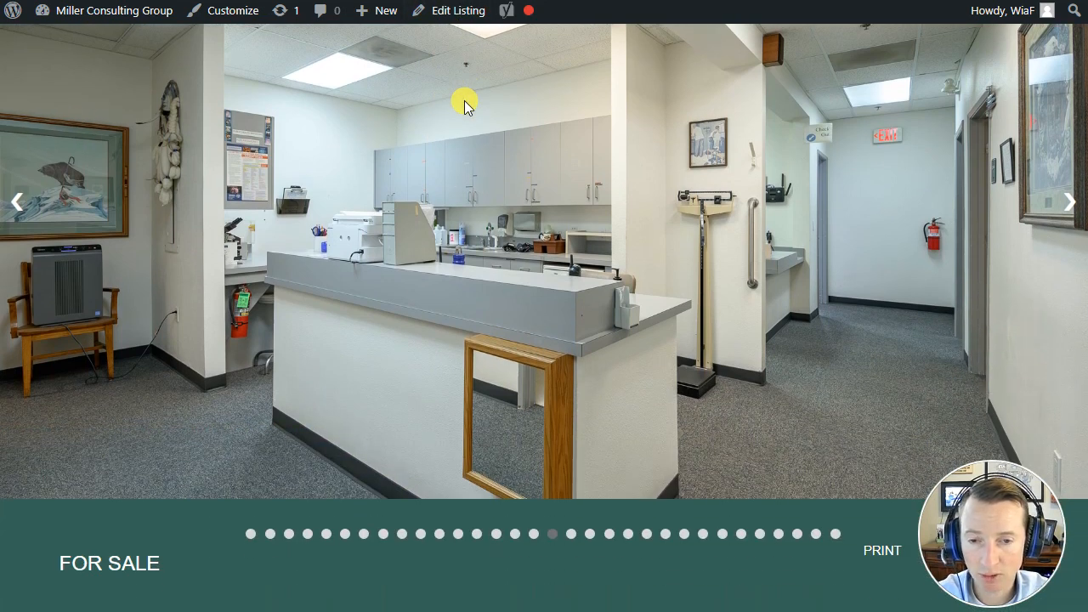
{"action": "scroll", "coordinate": [471, 108], "scroll_direction": "down", "scroll_amount": 2}
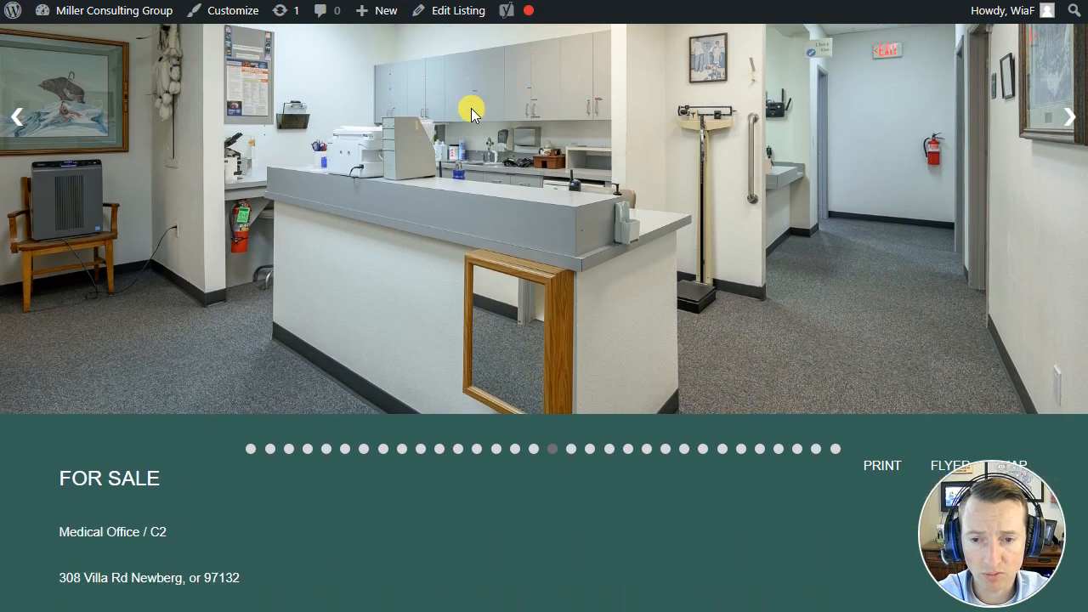
{"action": "scroll", "coordinate": [492, 109], "scroll_direction": "up", "scroll_amount": 4}
{"action": "scroll", "coordinate": [549, 151], "scroll_direction": "down", "scroll_amount": 3}
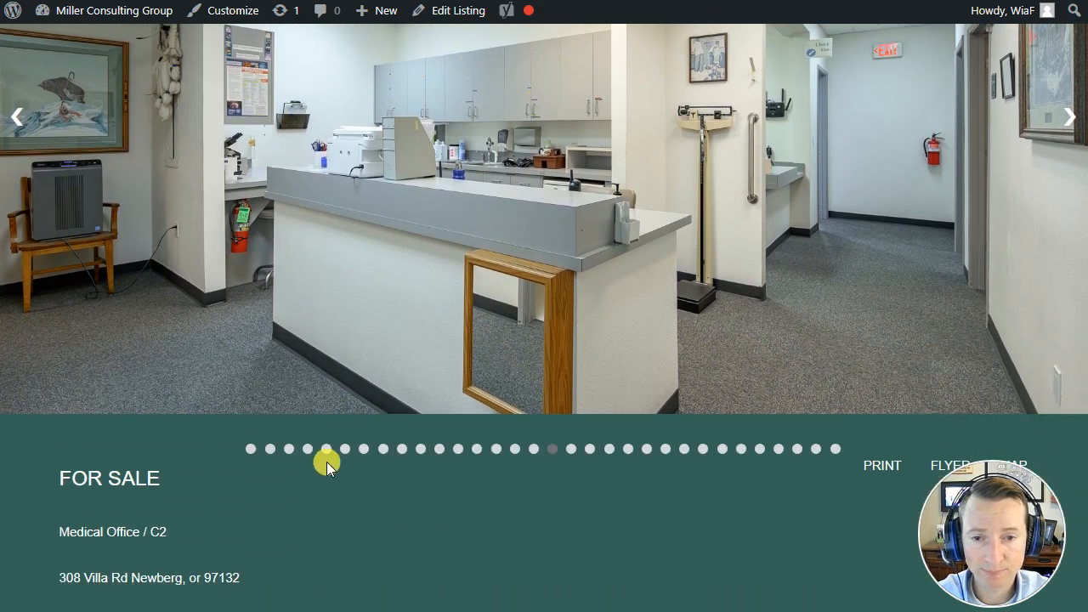
{"action": "left_click", "coordinate": [345, 450]}
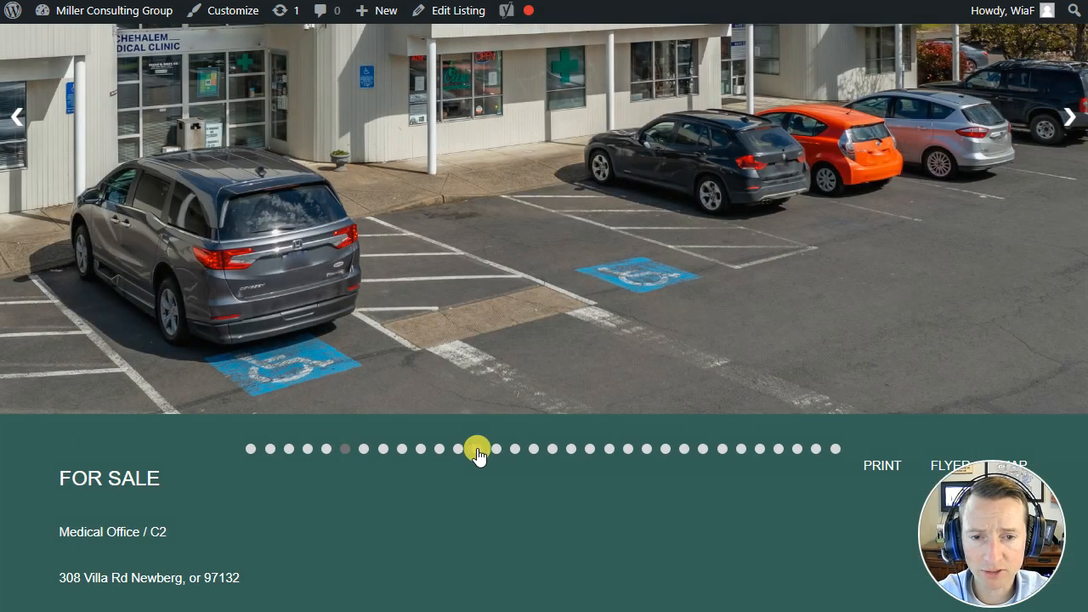
{"action": "left_click", "coordinate": [477, 450]}
{"action": "left_click", "coordinate": [1068, 285]}
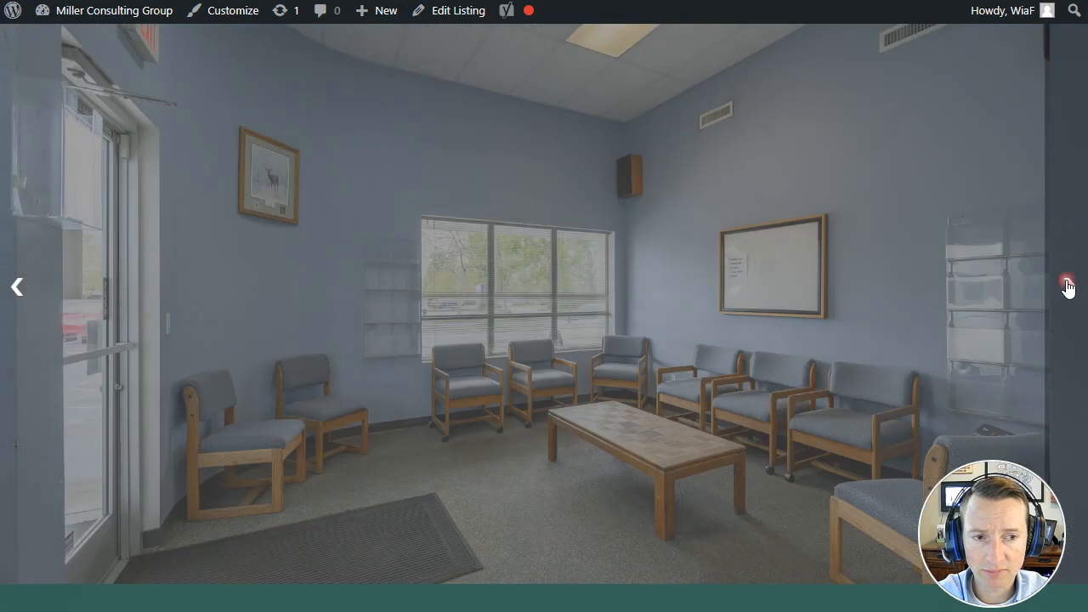
{"action": "left_click", "coordinate": [1068, 286]}
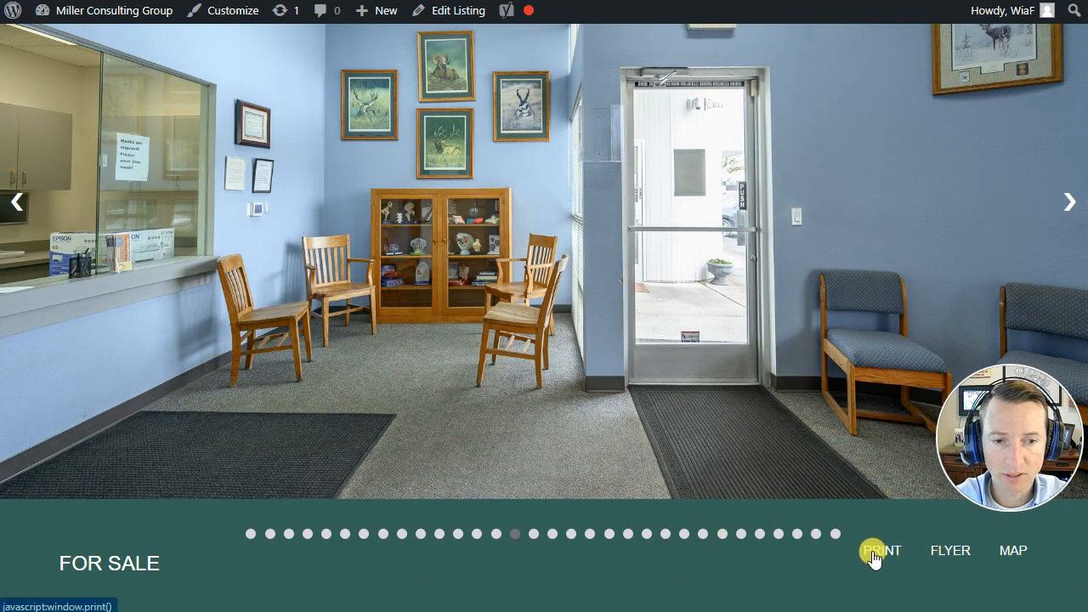
Step: View the listing's PDF flyer through to the floor plan on page 2, and close it
{"action": "left_click", "coordinate": [951, 554]}
{"action": "scroll", "coordinate": [600, 294], "scroll_direction": "down", "scroll_amount": 5}
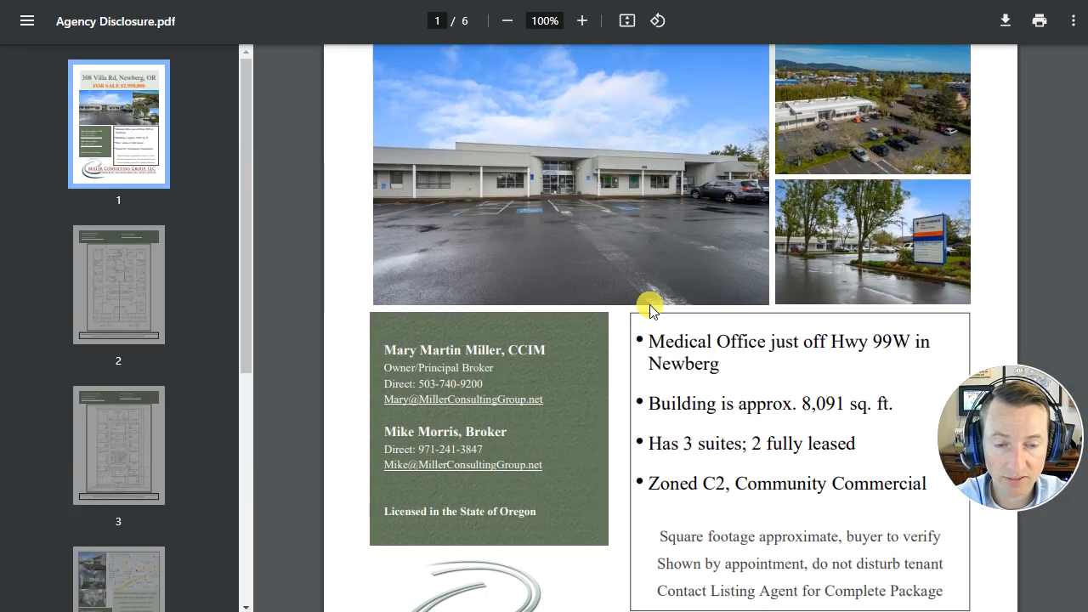
{"action": "scroll", "coordinate": [653, 305], "scroll_direction": "down", "scroll_amount": 8}
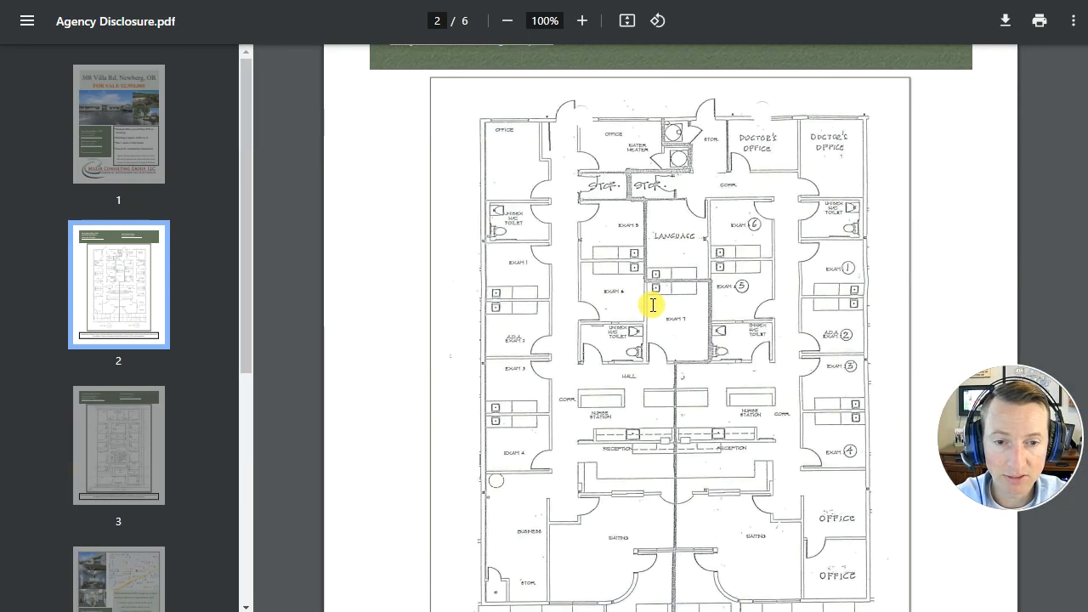
{"action": "key", "text": "ctrl+w"}
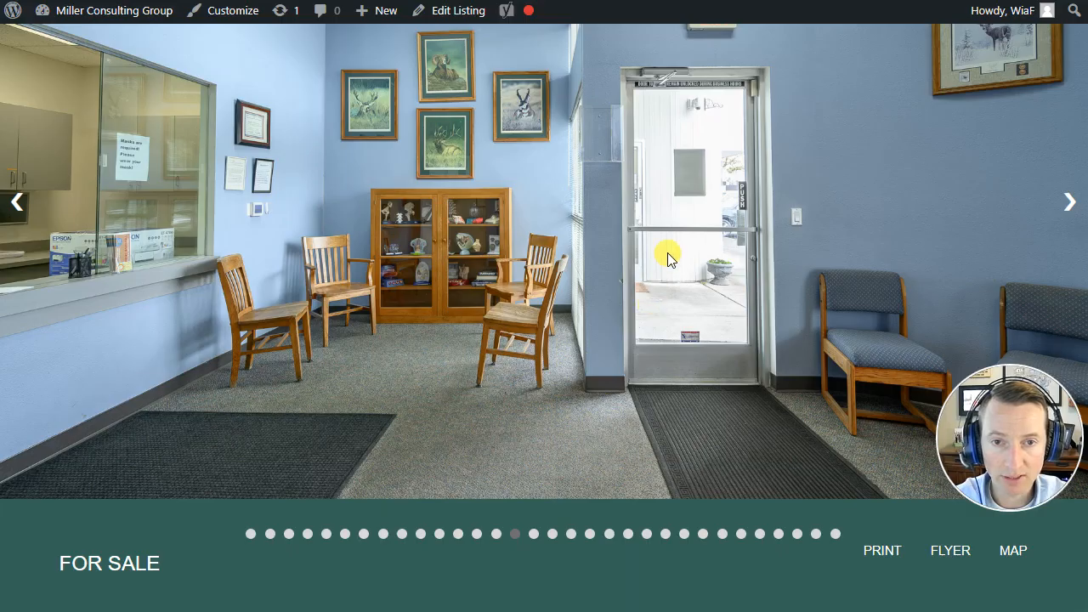
Step: Show the property's location on the listing map and inspect the streets around the marker more closely
{"action": "left_click", "coordinate": [1012, 554]}
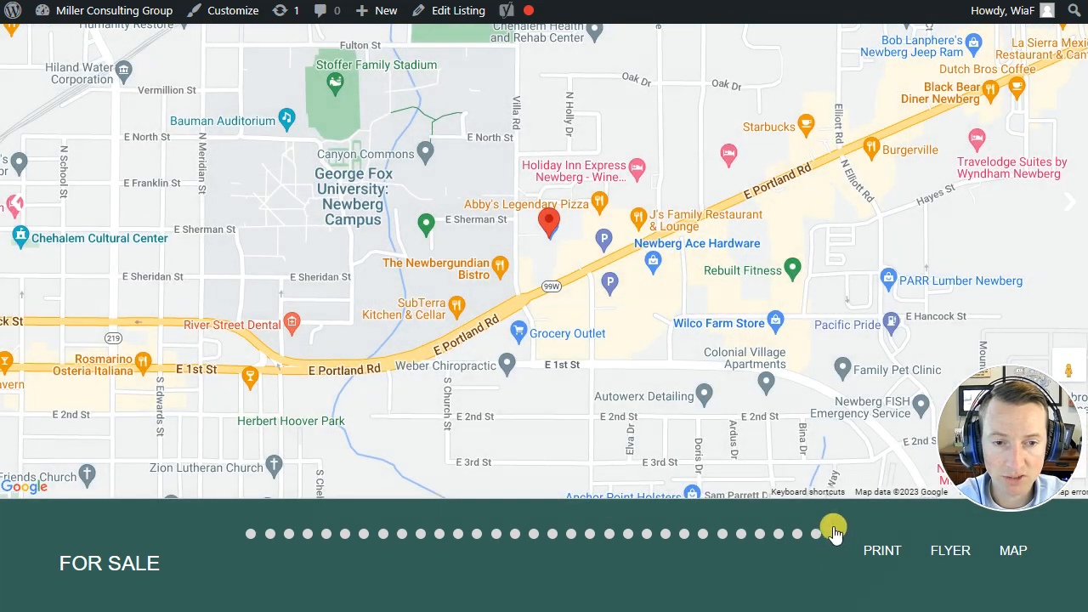
{"action": "scroll", "coordinate": [826, 553], "scroll_direction": "up", "scroll_amount": 3}
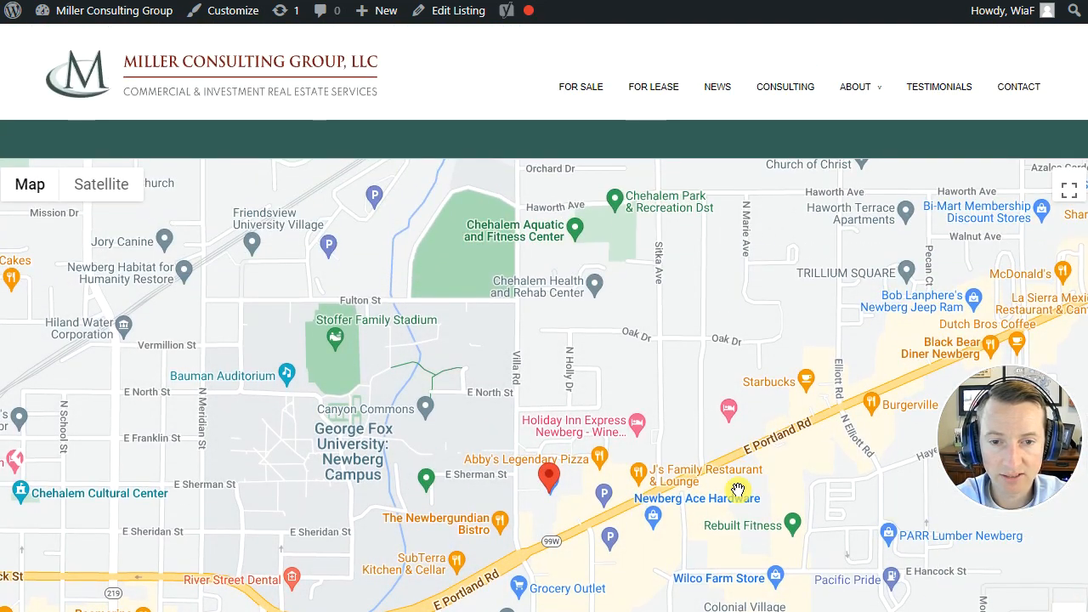
{"action": "scroll", "coordinate": [740, 473], "scroll_direction": "down", "scroll_amount": 3}
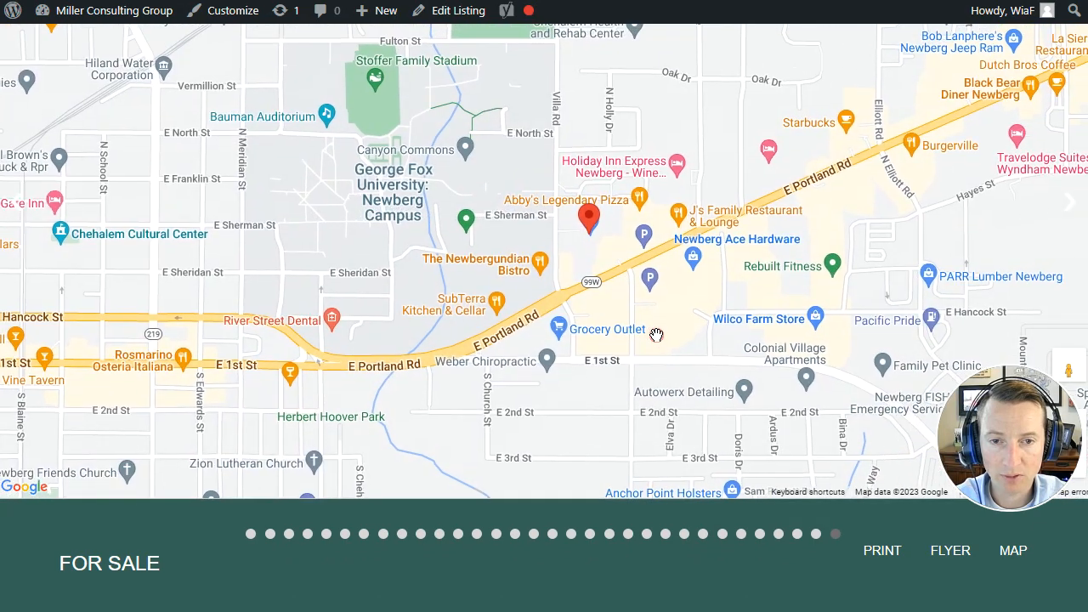
{"action": "scroll", "coordinate": [611, 241], "scroll_direction": "up", "scroll_amount": 3}
{"action": "scroll", "coordinate": [611, 241], "scroll_direction": "down", "scroll_amount": 2}
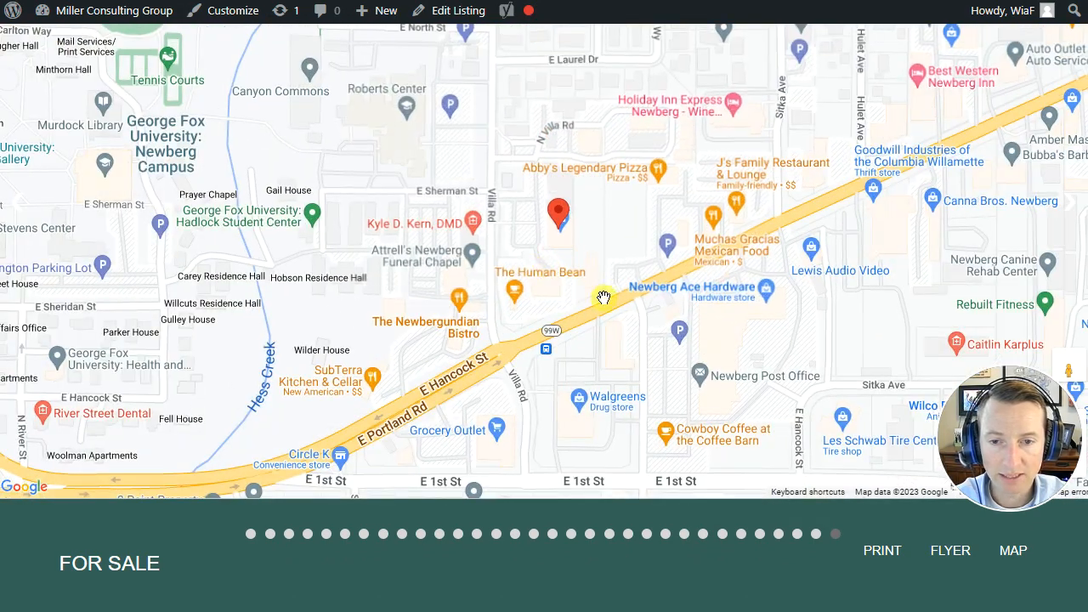
{"action": "left_click_drag", "start_coordinate": [606, 296], "coordinate": [591, 321]}
{"action": "scroll", "coordinate": [825, 576], "scroll_direction": "down", "scroll_amount": 3}
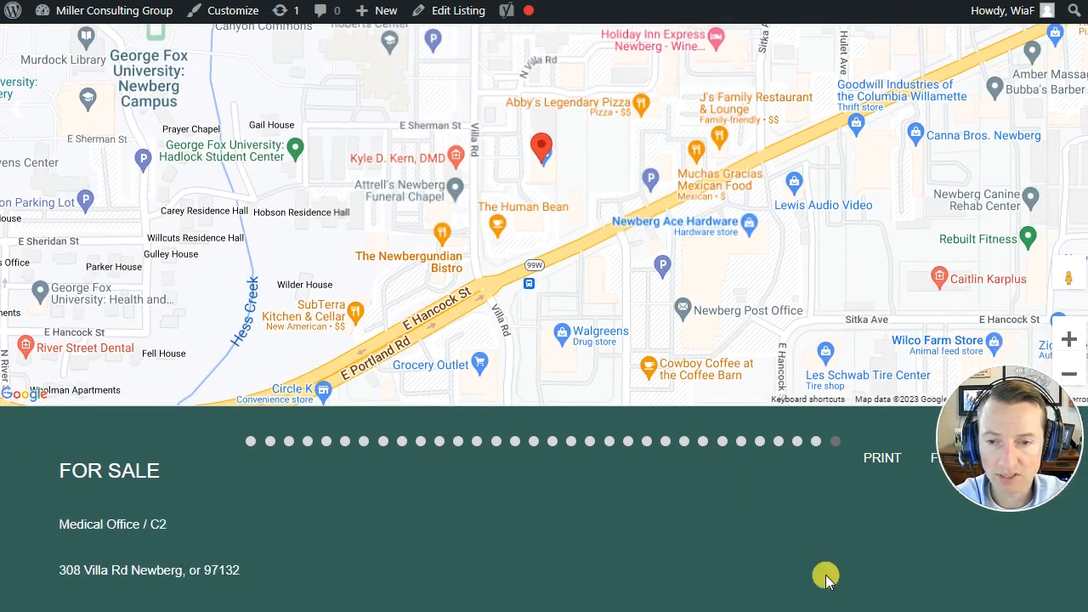
Step: Examine the listing's sale status, property type, address, title, price and description
{"action": "triple_click", "coordinate": [92, 309]}
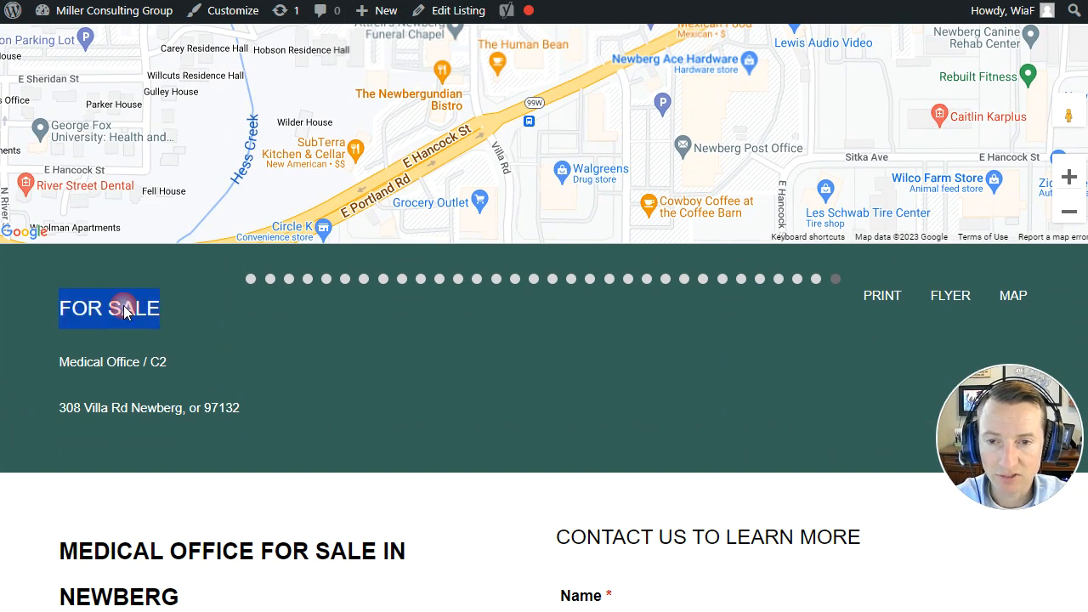
{"action": "left_click_drag", "start_coordinate": [60, 361], "coordinate": [156, 362]}
{"action": "left_click_drag", "start_coordinate": [60, 408], "coordinate": [248, 414]}
{"action": "scroll", "coordinate": [248, 415], "scroll_direction": "down", "scroll_amount": 2}
{"action": "scroll", "coordinate": [397, 402], "scroll_direction": "down", "scroll_amount": 1}
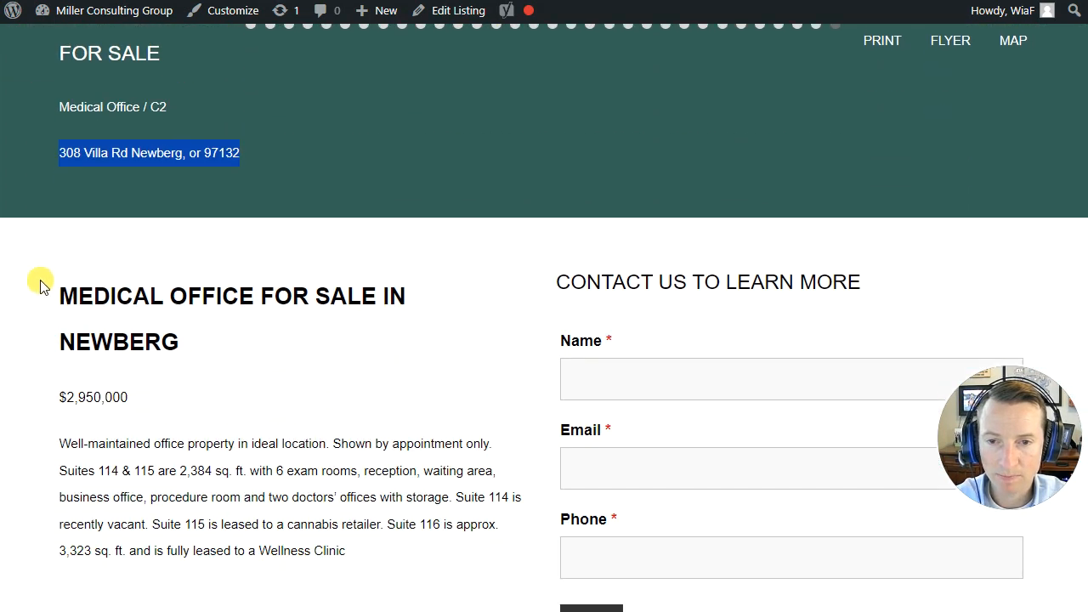
{"action": "left_click_drag", "start_coordinate": [40, 285], "coordinate": [170, 342]}
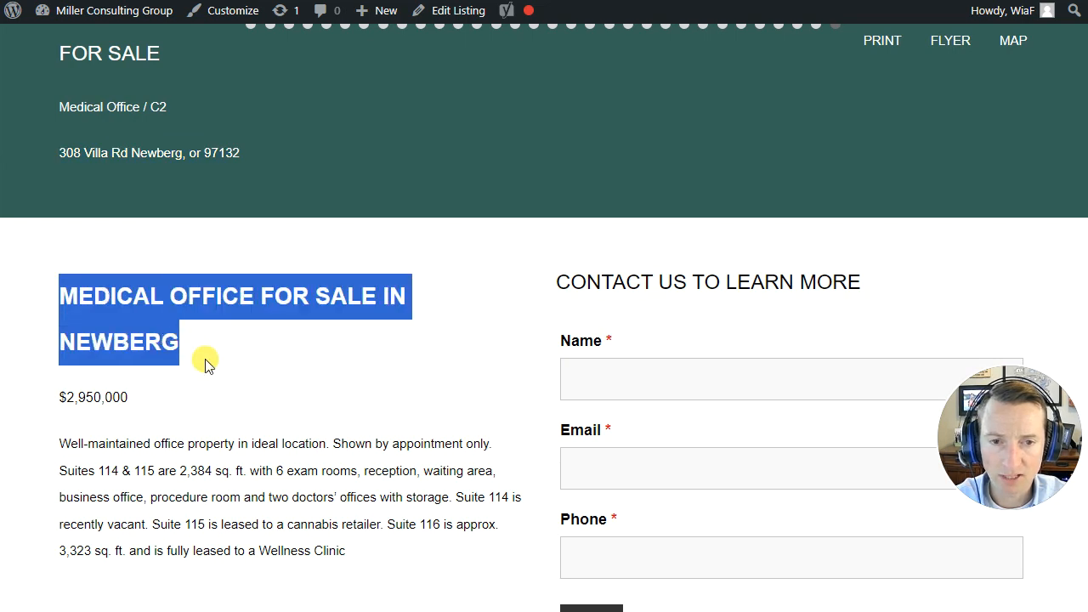
{"action": "scroll", "coordinate": [209, 361], "scroll_direction": "down", "scroll_amount": 1}
{"action": "left_click_drag", "start_coordinate": [68, 360], "coordinate": [311, 456]}
{"action": "left_click", "coordinate": [384, 473]}
Step: Examine the listing page's contact form, listing agent cards and closing contact section, and return to the map
{"action": "scroll", "coordinate": [382, 473], "scroll_direction": "down", "scroll_amount": 3}
{"action": "scroll", "coordinate": [383, 472], "scroll_direction": "up", "scroll_amount": 3}
{"action": "scroll", "coordinate": [787, 207], "scroll_direction": "down", "scroll_amount": 8}
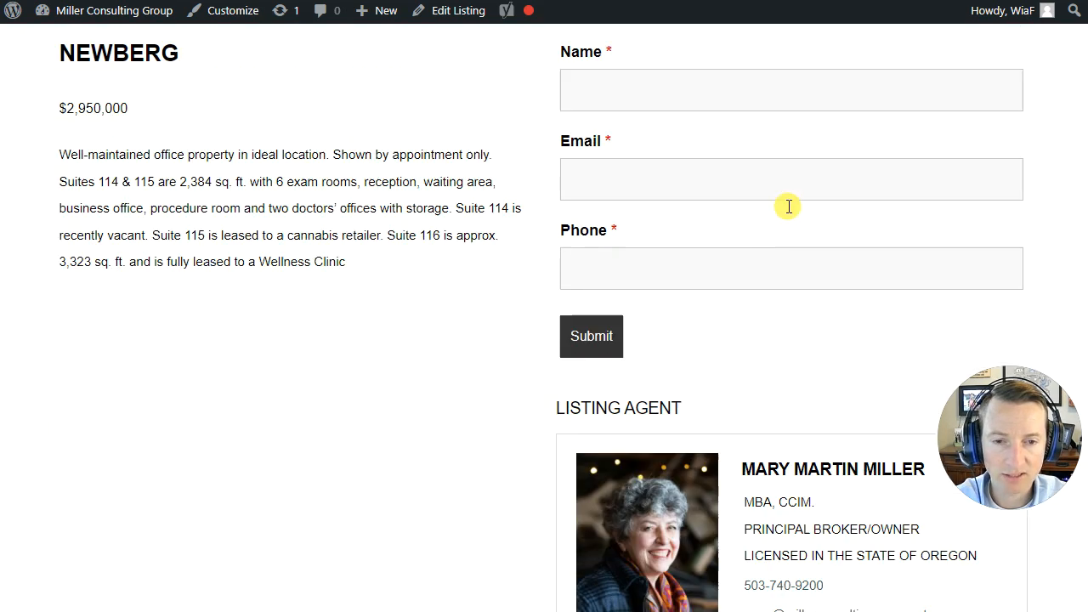
{"action": "scroll", "coordinate": [786, 153], "scroll_direction": "down", "scroll_amount": 1}
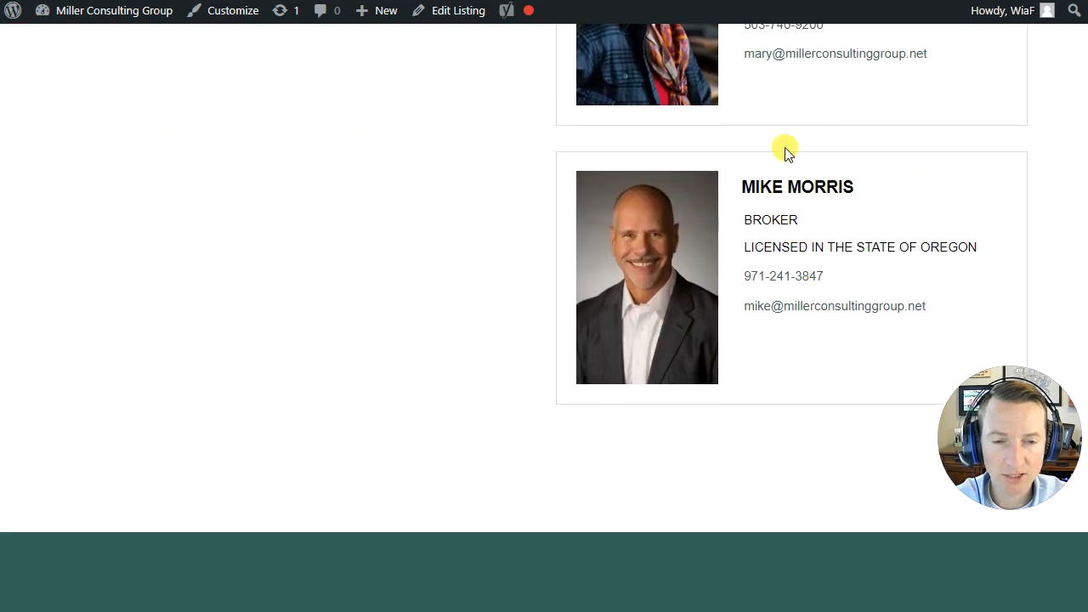
{"action": "scroll", "coordinate": [791, 340], "scroll_direction": "down", "scroll_amount": 2}
{"action": "scroll", "coordinate": [752, 321], "scroll_direction": "down", "scroll_amount": 2}
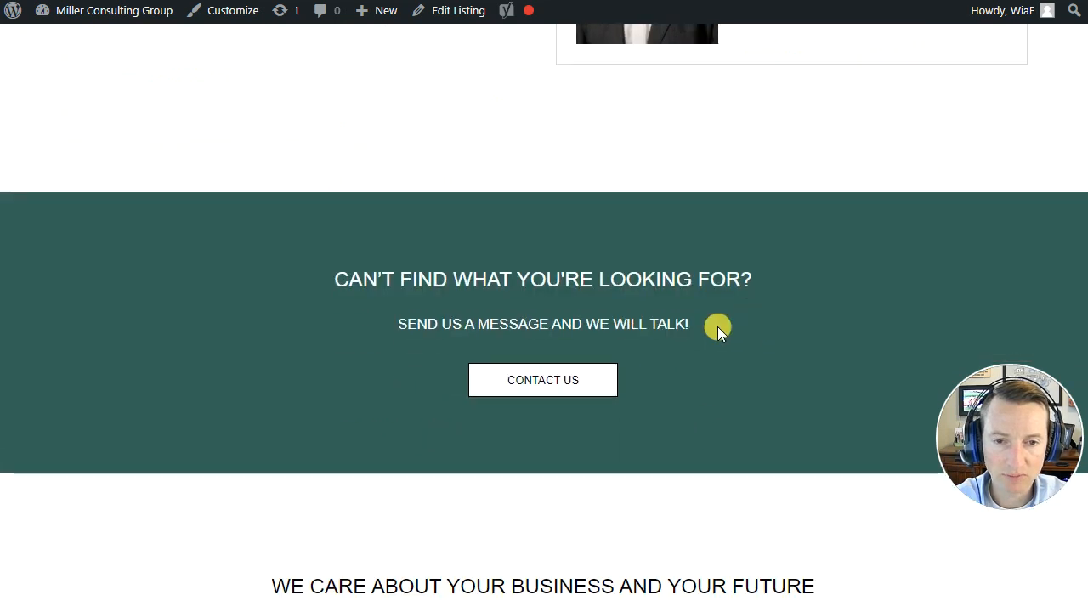
{"action": "scroll", "coordinate": [719, 327], "scroll_direction": "up", "scroll_amount": 17}
{"action": "scroll", "coordinate": [718, 326], "scroll_direction": "up", "scroll_amount": 6}
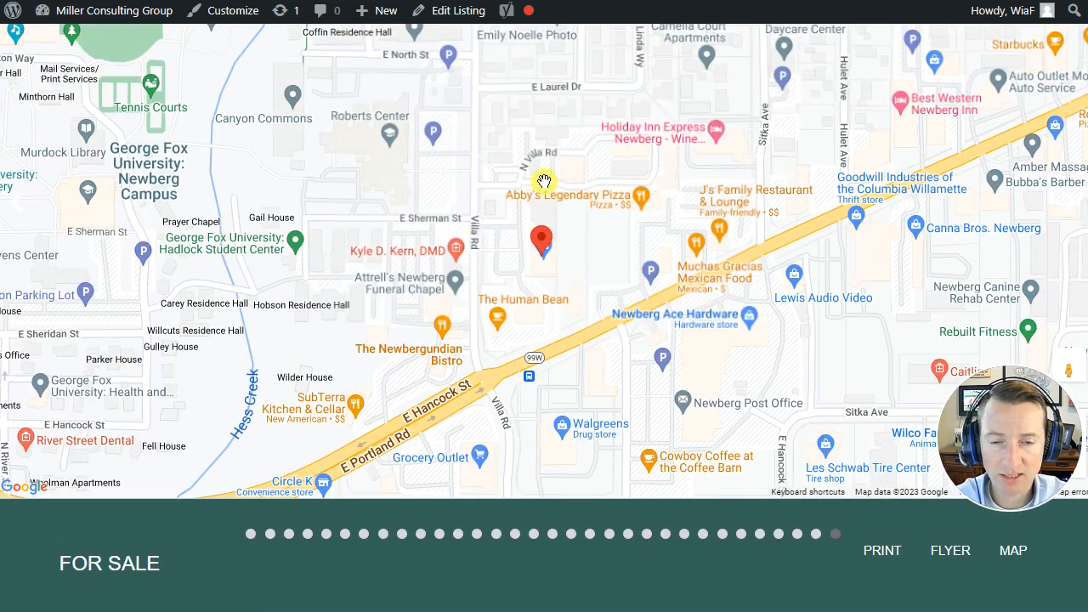
Step: Check the WordPress admin's listings overview and open the Newberg medical office listing for editing
{"action": "key", "text": "ctrl+w"}
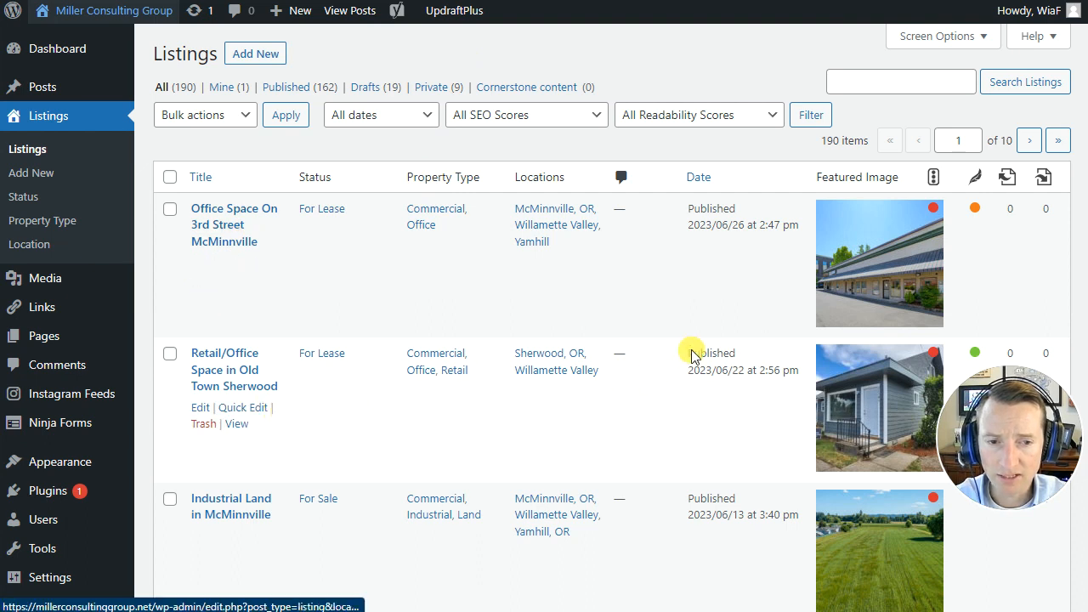
{"action": "scroll", "coordinate": [706, 357], "scroll_direction": "down", "scroll_amount": 3}
{"action": "scroll", "coordinate": [892, 289], "scroll_direction": "up", "scroll_amount": 3}
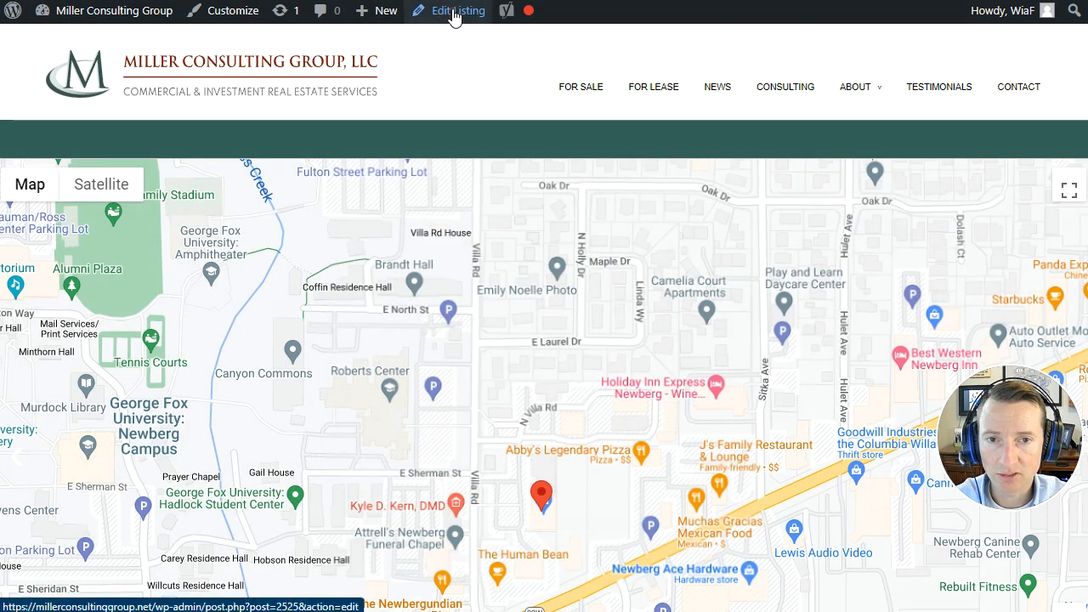
{"action": "left_click", "coordinate": [451, 11]}
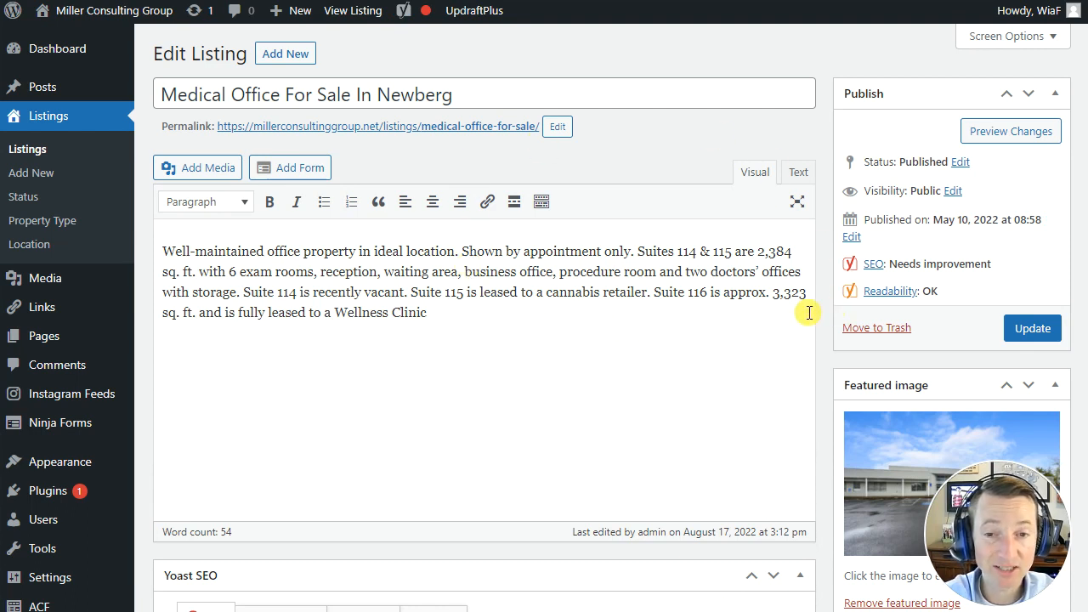
Step: Review the listing's title, description, featured image, Yoast SEO settings and property type categories in the editor
{"action": "double_click", "coordinate": [266, 88]}
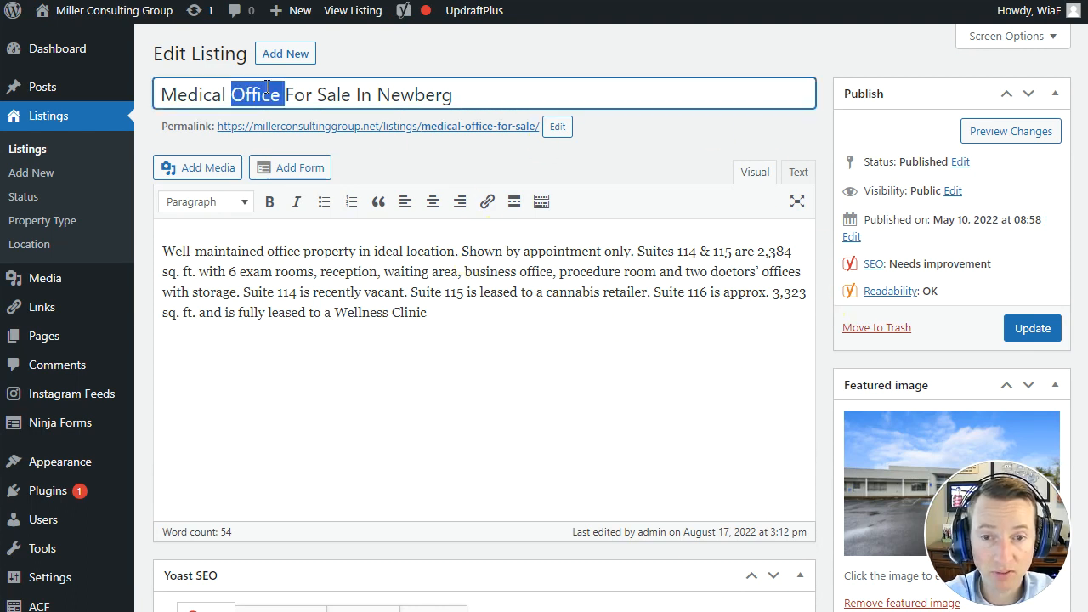
{"action": "double_click", "coordinate": [257, 255]}
{"action": "scroll", "coordinate": [764, 264], "scroll_direction": "down", "scroll_amount": 3}
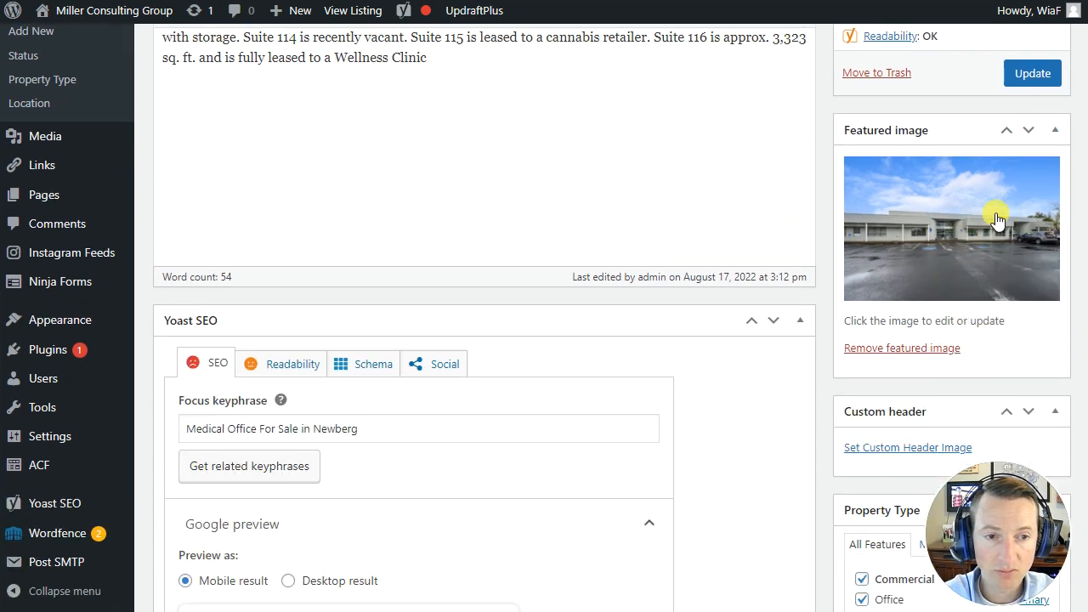
{"action": "scroll", "coordinate": [968, 240], "scroll_direction": "down", "scroll_amount": 3}
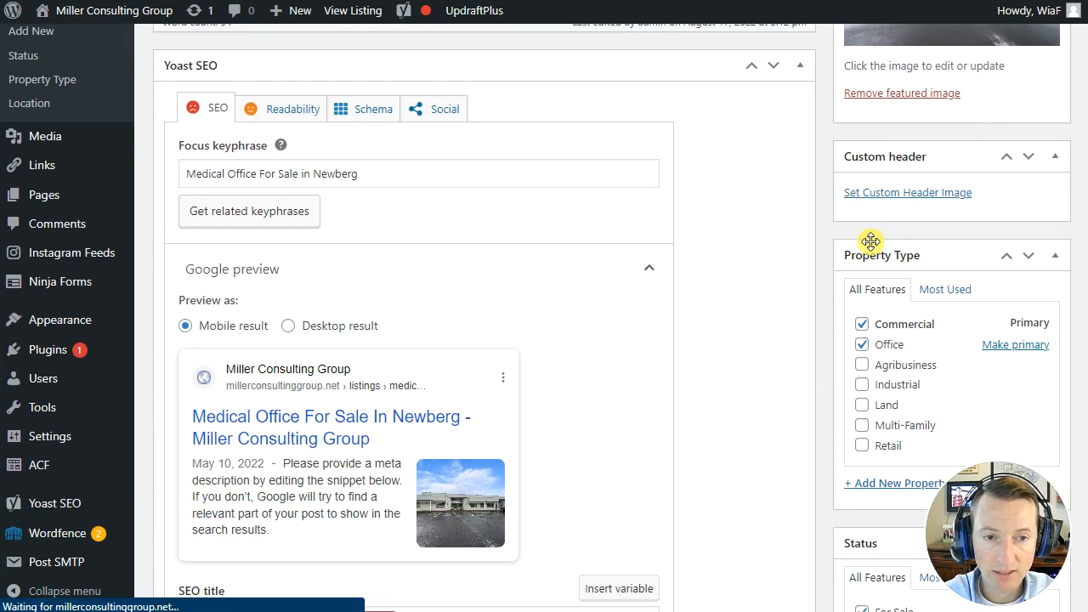
Step: Examine the listing status and gallery images in the Property Listing Details section
{"action": "scroll", "coordinate": [923, 231], "scroll_direction": "down", "scroll_amount": 8}
{"action": "scroll", "coordinate": [899, 219], "scroll_direction": "down", "scroll_amount": 5}
{"action": "scroll", "coordinate": [826, 321], "scroll_direction": "down", "scroll_amount": 5}
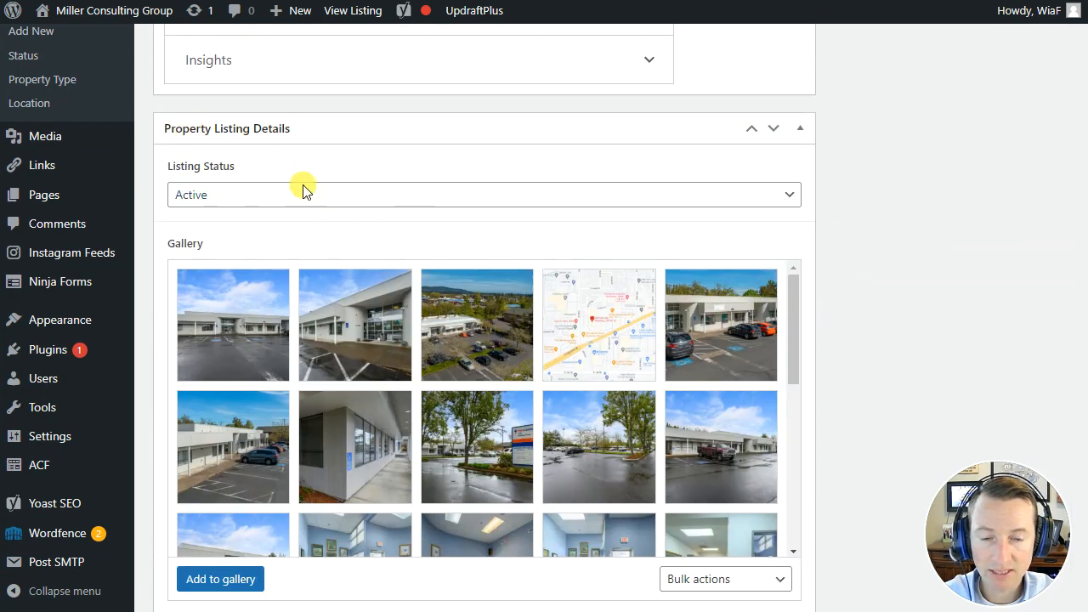
{"action": "scroll", "coordinate": [323, 250], "scroll_direction": "down", "scroll_amount": 1}
{"action": "scroll", "coordinate": [527, 292], "scroll_direction": "down", "scroll_amount": 4}
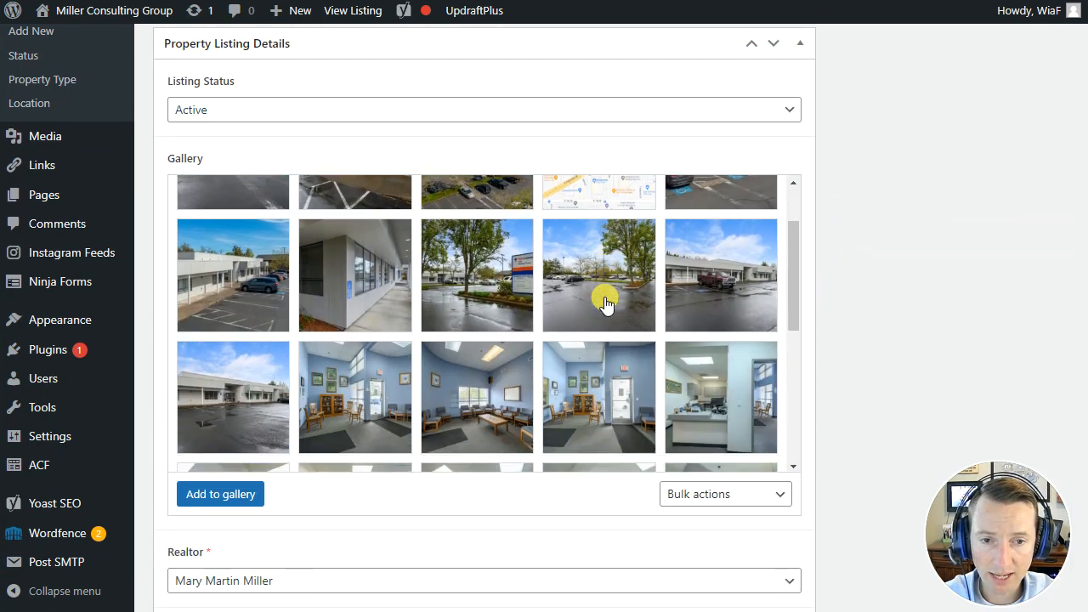
Step: Look through the listing's gallery and remove its first image, the front exterior photo of the building
{"action": "scroll", "coordinate": [280, 388], "scroll_direction": "down", "scroll_amount": 1}
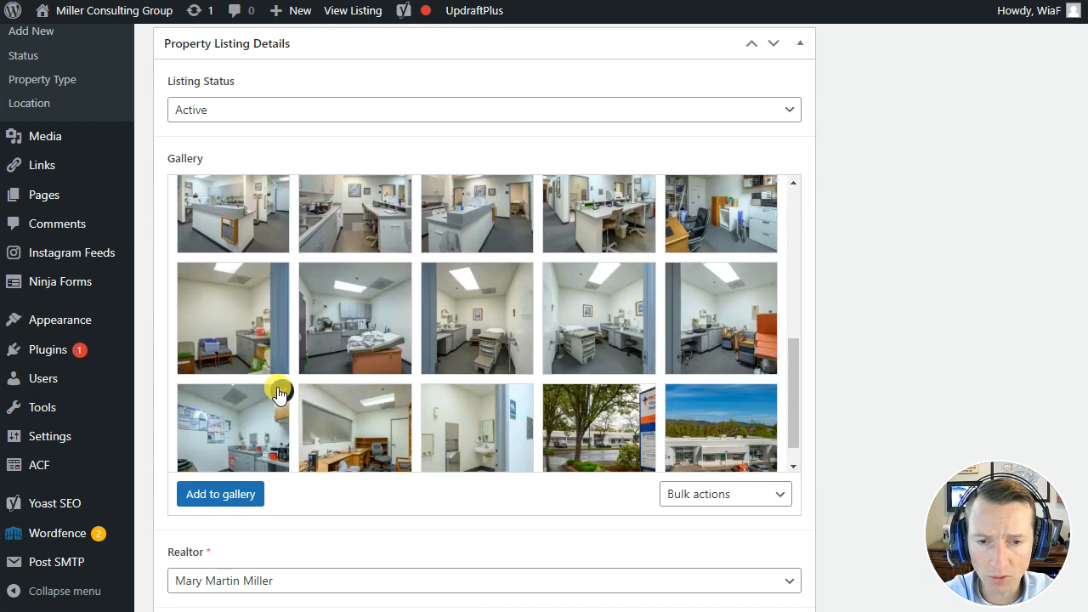
{"action": "scroll", "coordinate": [638, 368], "scroll_direction": "down", "scroll_amount": 1}
{"action": "scroll", "coordinate": [498, 377], "scroll_direction": "up", "scroll_amount": 5}
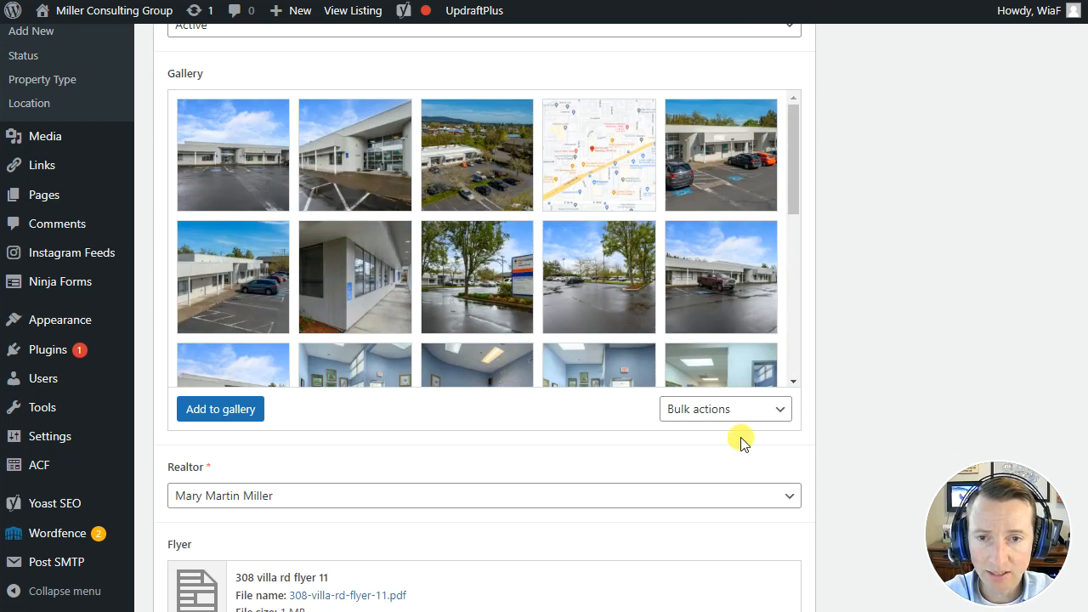
{"action": "scroll", "coordinate": [668, 430], "scroll_direction": "up", "scroll_amount": 2}
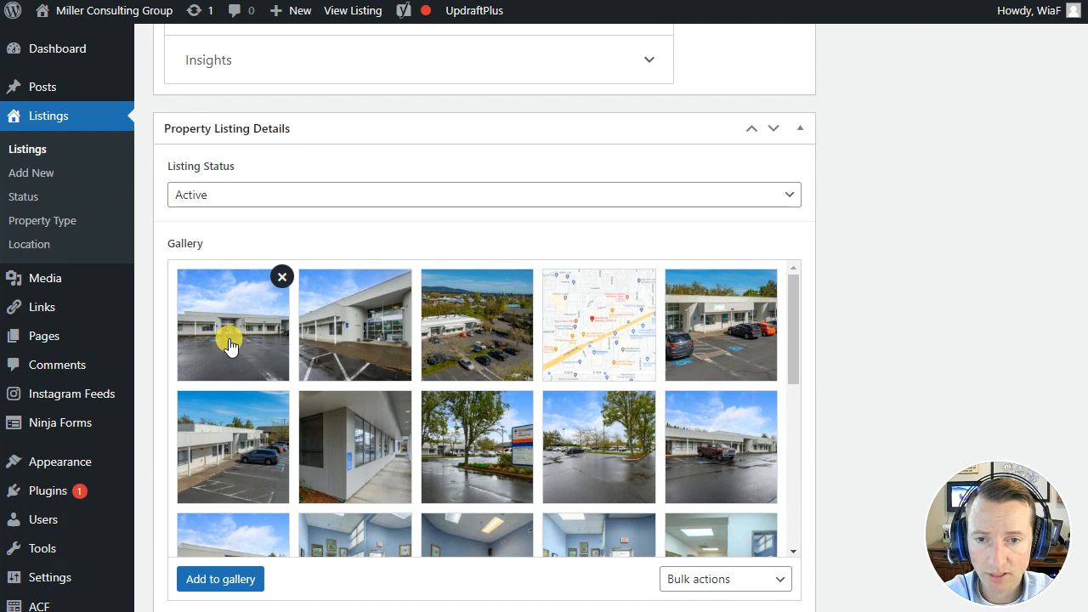
{"action": "left_click", "coordinate": [281, 278]}
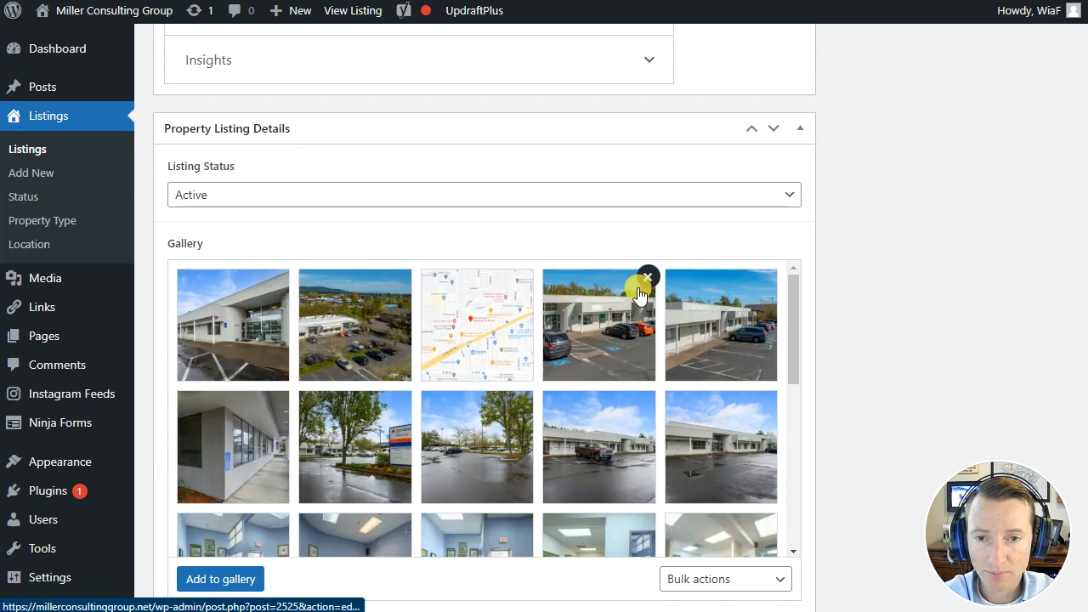
Step: Compare the listing's featured image with the remaining gallery images and glance over the fields below the gallery
{"action": "scroll", "coordinate": [876, 294], "scroll_direction": "up", "scroll_amount": 15}
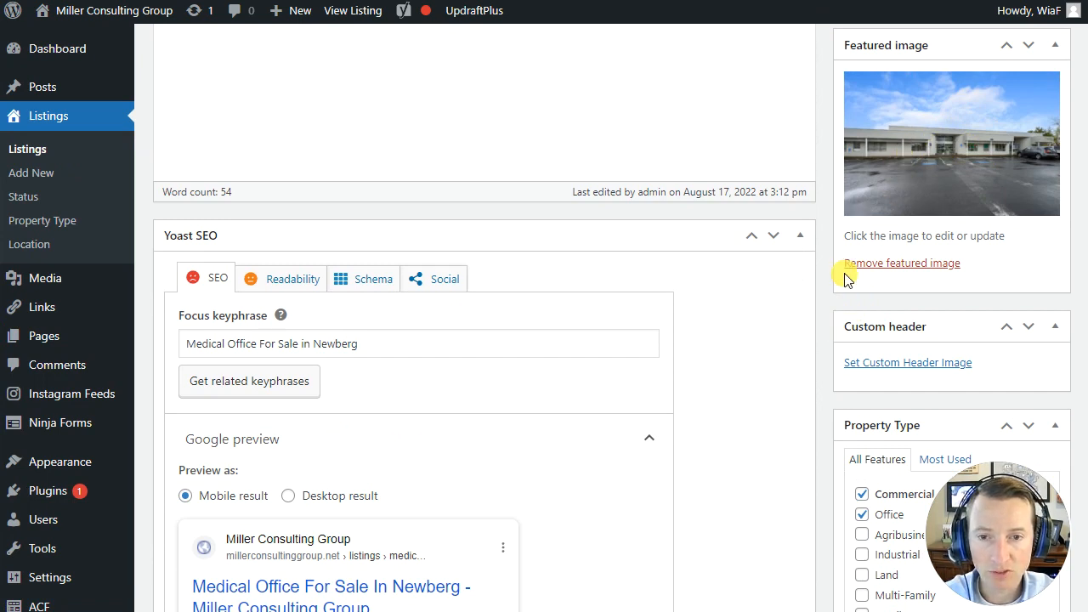
{"action": "scroll", "coordinate": [849, 277], "scroll_direction": "down", "scroll_amount": 9}
{"action": "scroll", "coordinate": [408, 412], "scroll_direction": "down", "scroll_amount": 3}
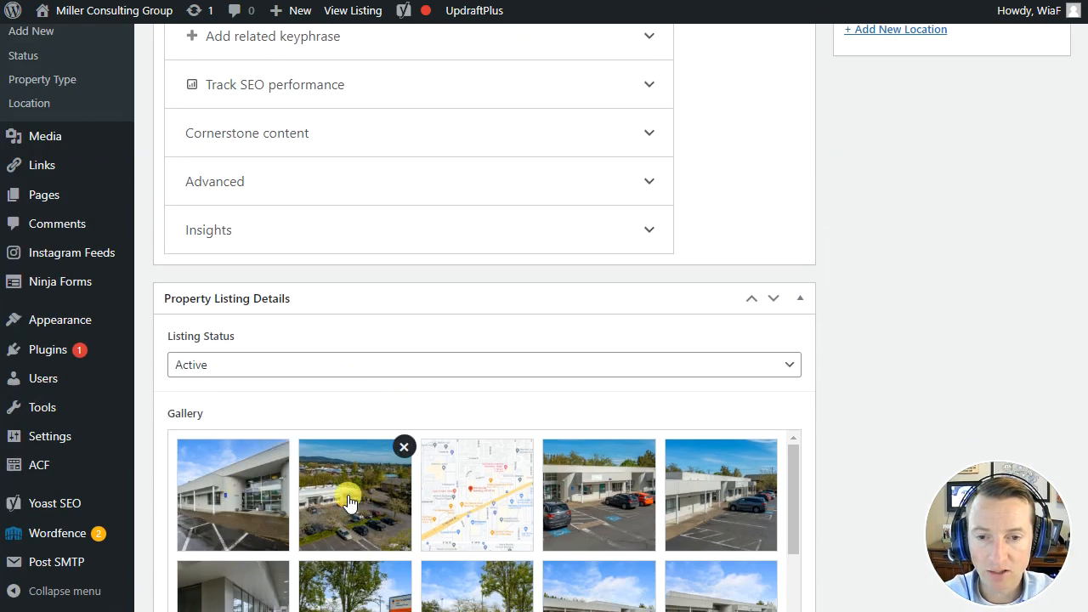
{"action": "scroll", "coordinate": [553, 498], "scroll_direction": "down", "scroll_amount": 2}
{"action": "scroll", "coordinate": [612, 507], "scroll_direction": "up", "scroll_amount": 5}
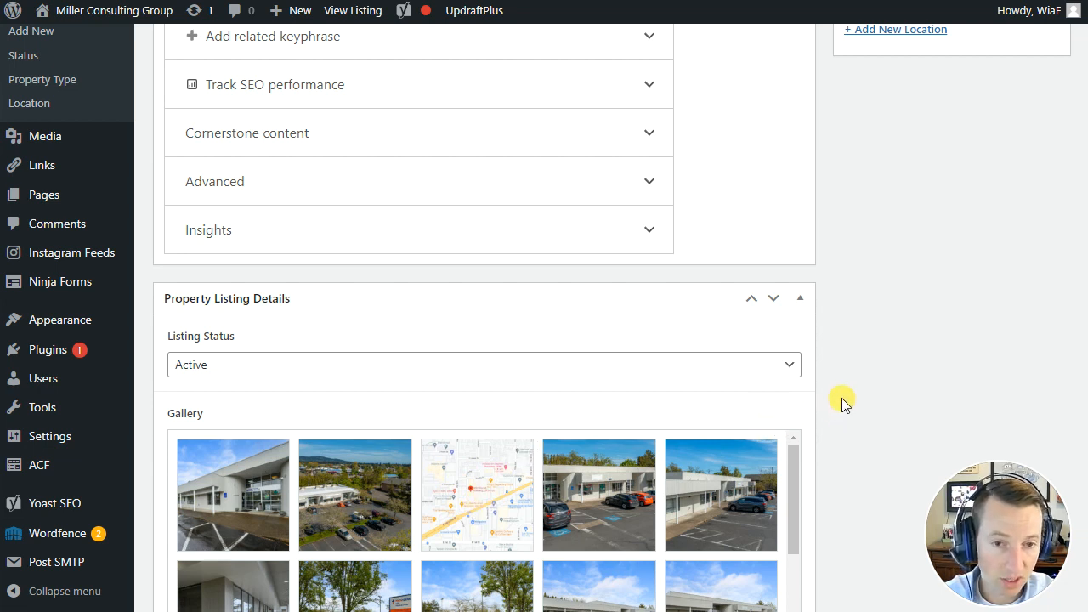
{"action": "scroll", "coordinate": [839, 404], "scroll_direction": "down", "scroll_amount": 5}
{"action": "scroll", "coordinate": [842, 397], "scroll_direction": "down", "scroll_amount": 1}
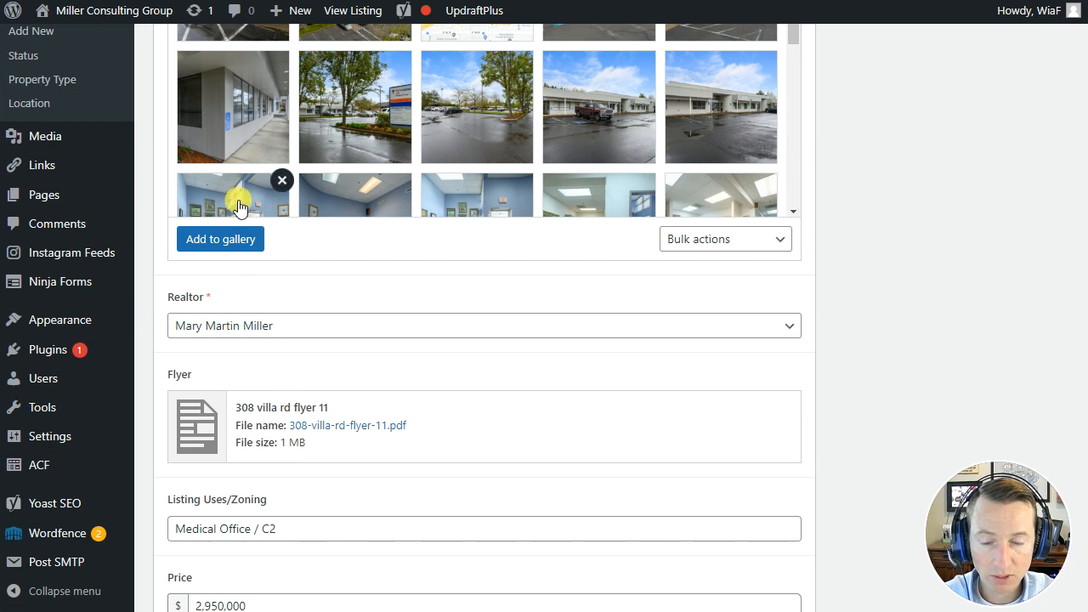
Step: Collapse the Yoast SEO section above the Property Listing Details
{"action": "scroll", "coordinate": [340, 128], "scroll_direction": "up", "scroll_amount": 4}
{"action": "scroll", "coordinate": [468, 413], "scroll_direction": "up", "scroll_amount": 13}
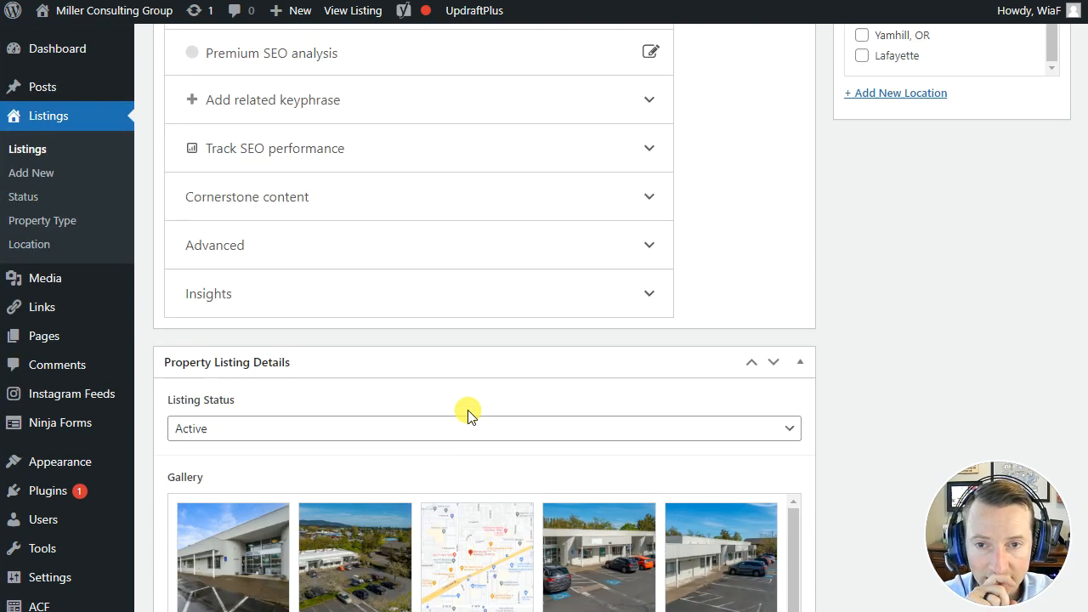
{"action": "scroll", "coordinate": [291, 344], "scroll_direction": "up", "scroll_amount": 1}
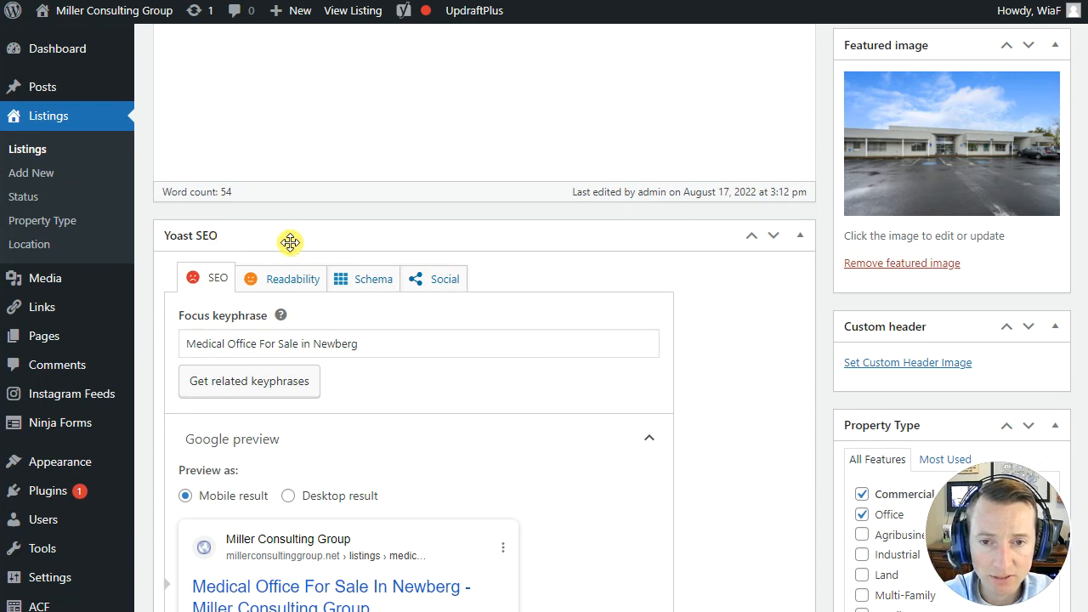
{"action": "left_click", "coordinate": [597, 238]}
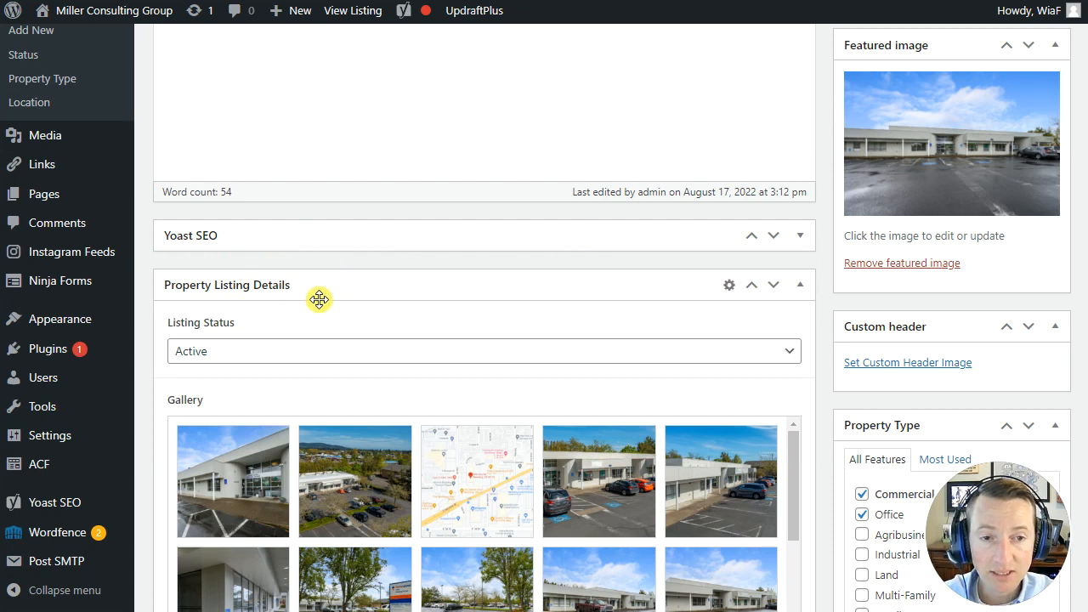
Step: Check the available Listing Status options and close the list without choosing another one
{"action": "scroll", "coordinate": [319, 298], "scroll_direction": "down", "scroll_amount": 1}
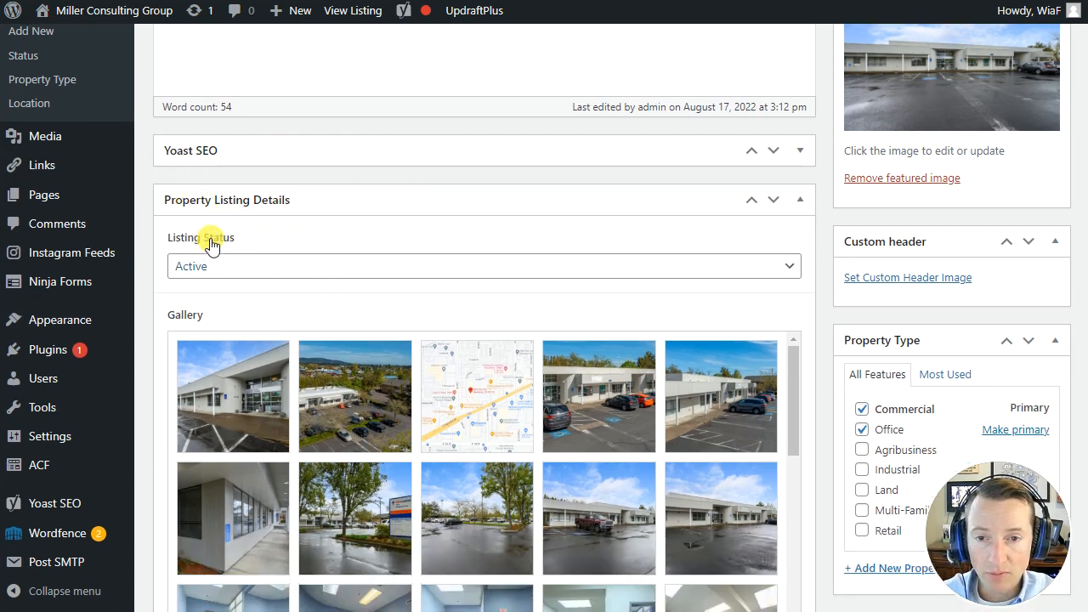
{"action": "left_click", "coordinate": [259, 268]}
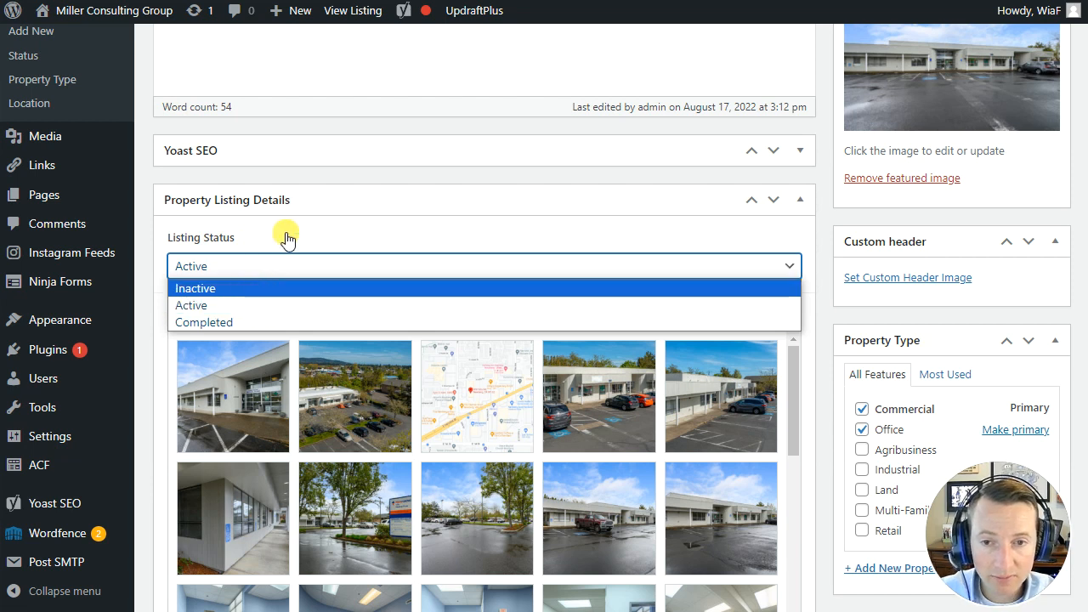
{"action": "left_click", "coordinate": [257, 236]}
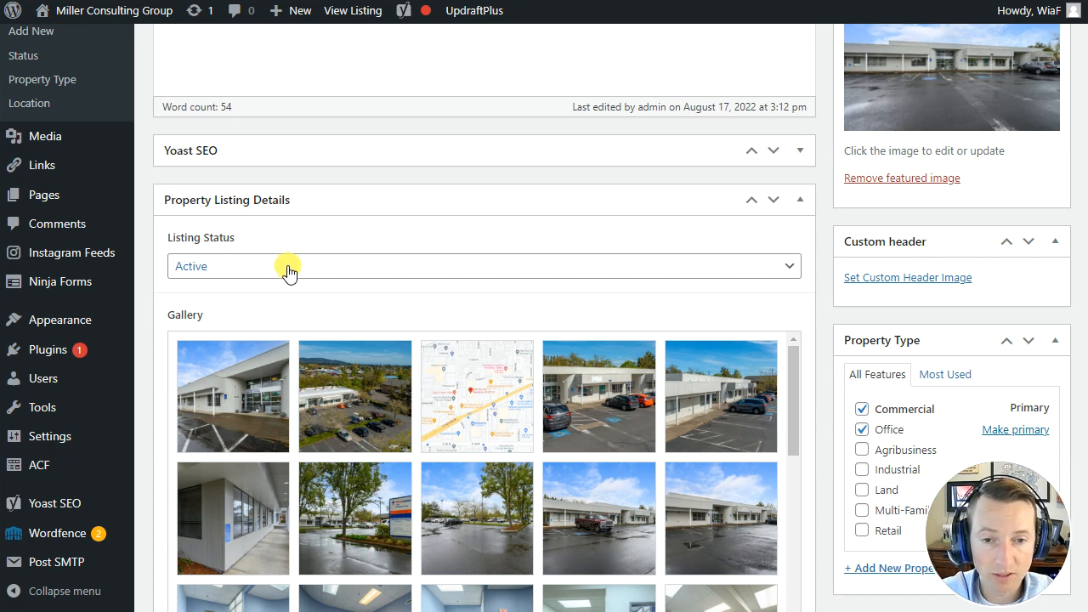
Step: Check which agents can be assigned in the Realtor field and keep the current selection
{"action": "scroll", "coordinate": [289, 270], "scroll_direction": "down", "scroll_amount": 5}
{"action": "scroll", "coordinate": [283, 252], "scroll_direction": "down", "scroll_amount": 3}
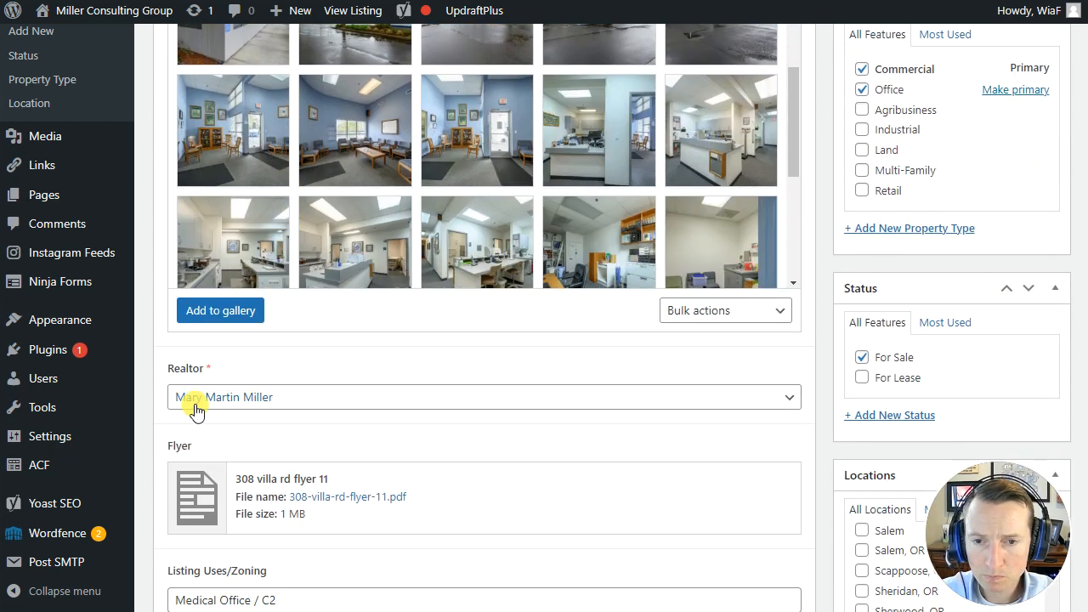
{"action": "left_click", "coordinate": [319, 412]}
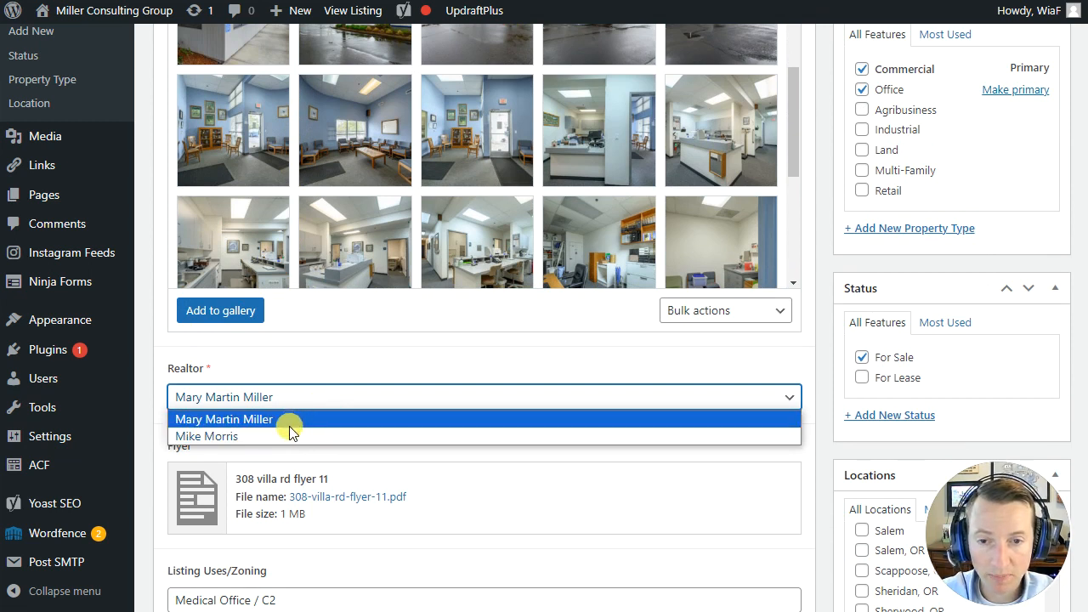
{"action": "left_click", "coordinate": [329, 358]}
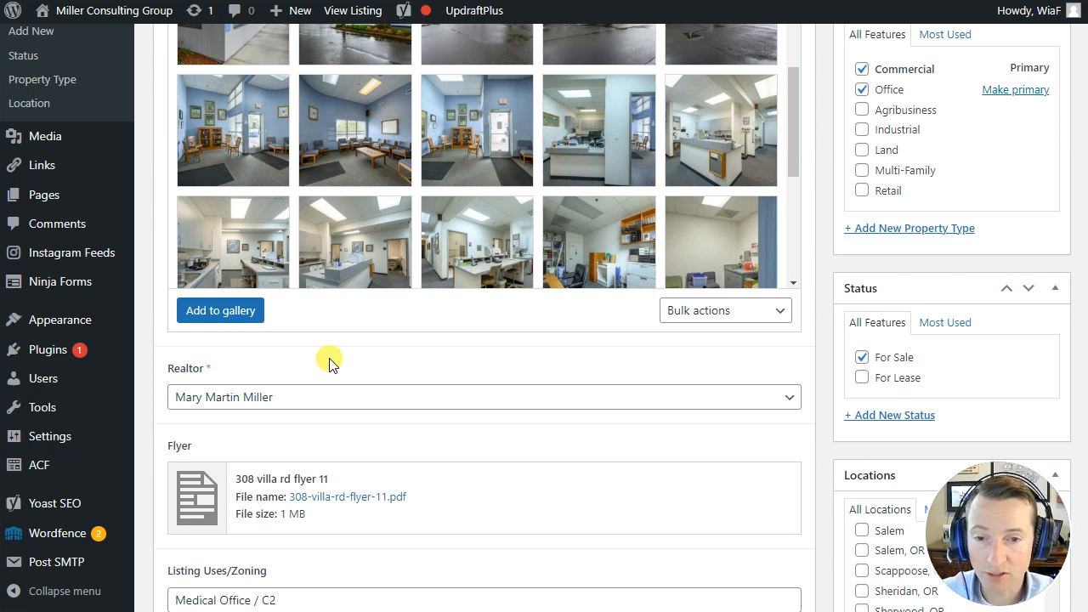
Step: Examine the attached flyer file, view the public listing page for comparison, and return to the listing editor
{"action": "scroll", "coordinate": [328, 359], "scroll_direction": "down", "scroll_amount": 1}
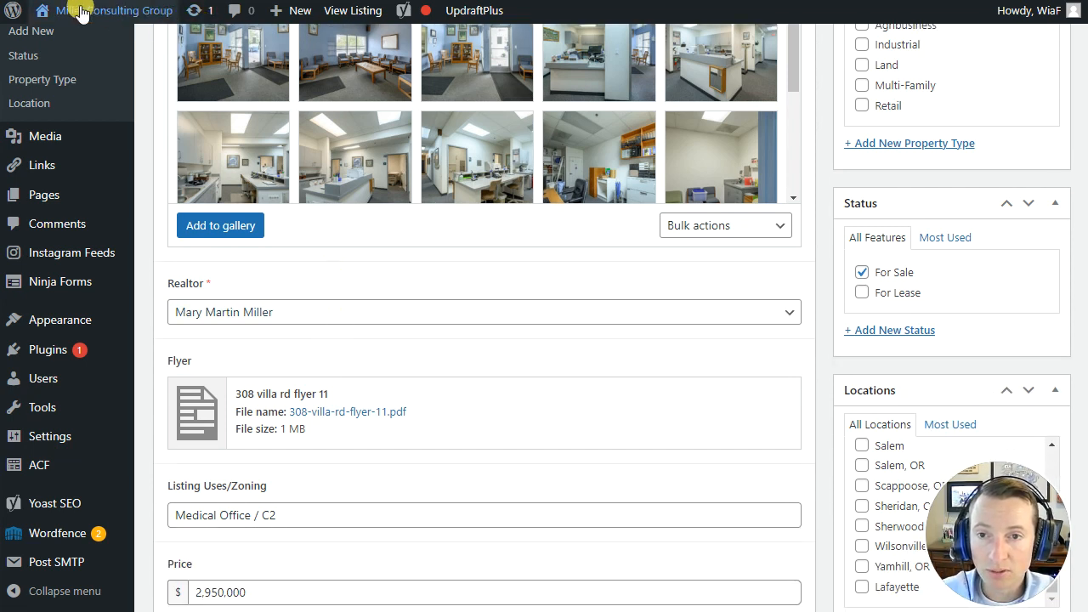
{"action": "mouse_move", "coordinate": [328, 374]}
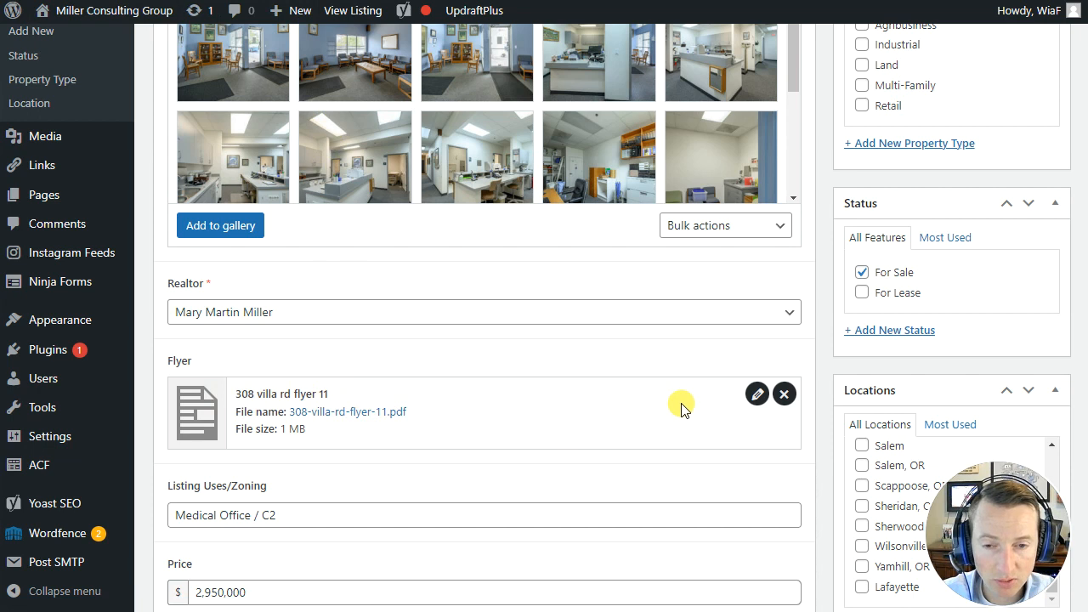
{"action": "scroll", "coordinate": [434, 429], "scroll_direction": "down", "scroll_amount": 1}
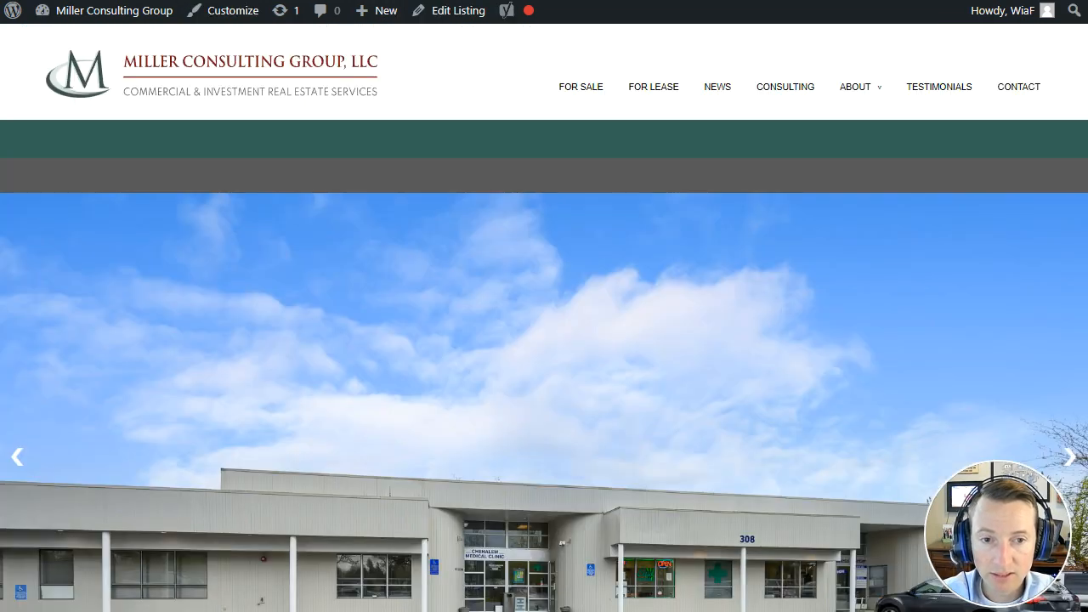
{"action": "scroll", "coordinate": [750, 387], "scroll_direction": "down", "scroll_amount": 5}
{"action": "scroll", "coordinate": [750, 387], "scroll_direction": "down", "scroll_amount": 1}
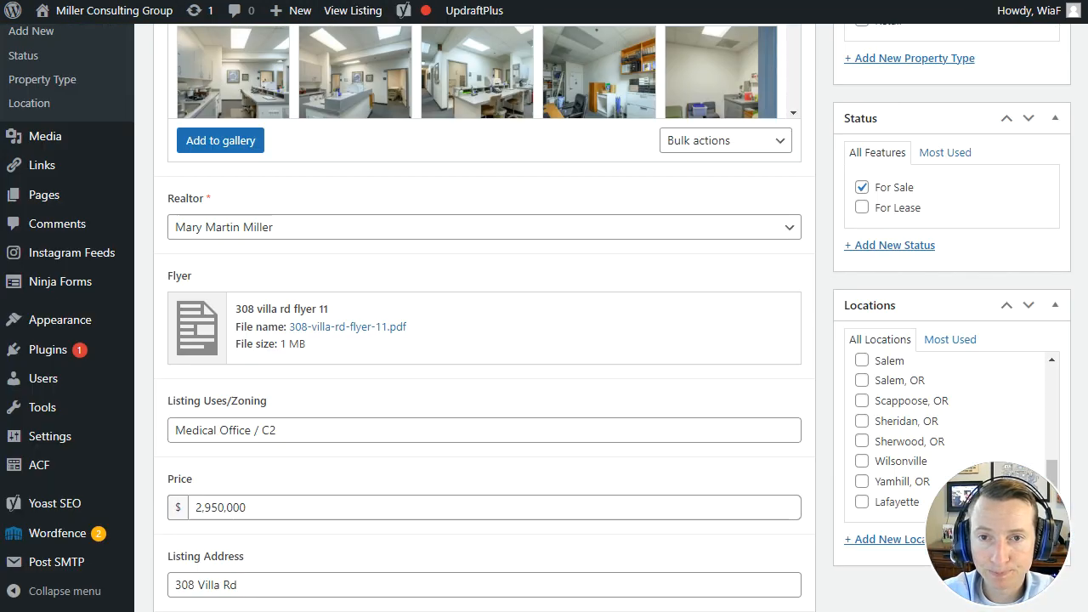
Step: Review the listing's zoning, price, address, MLS number and building and property square footage fields
{"action": "scroll", "coordinate": [267, 286], "scroll_direction": "down", "scroll_amount": 2}
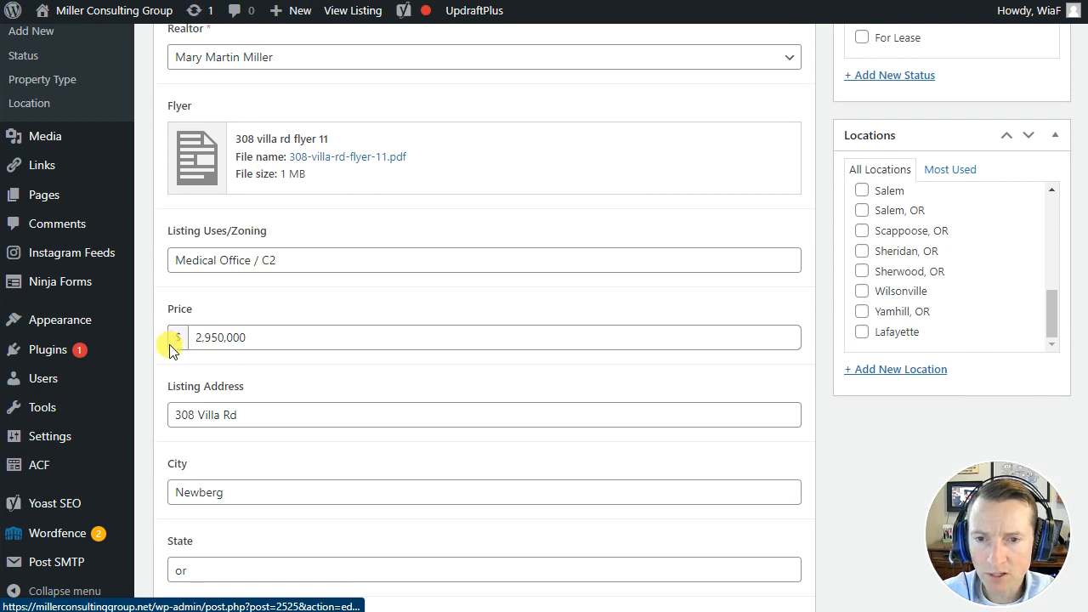
{"action": "scroll", "coordinate": [255, 340], "scroll_direction": "down", "scroll_amount": 1}
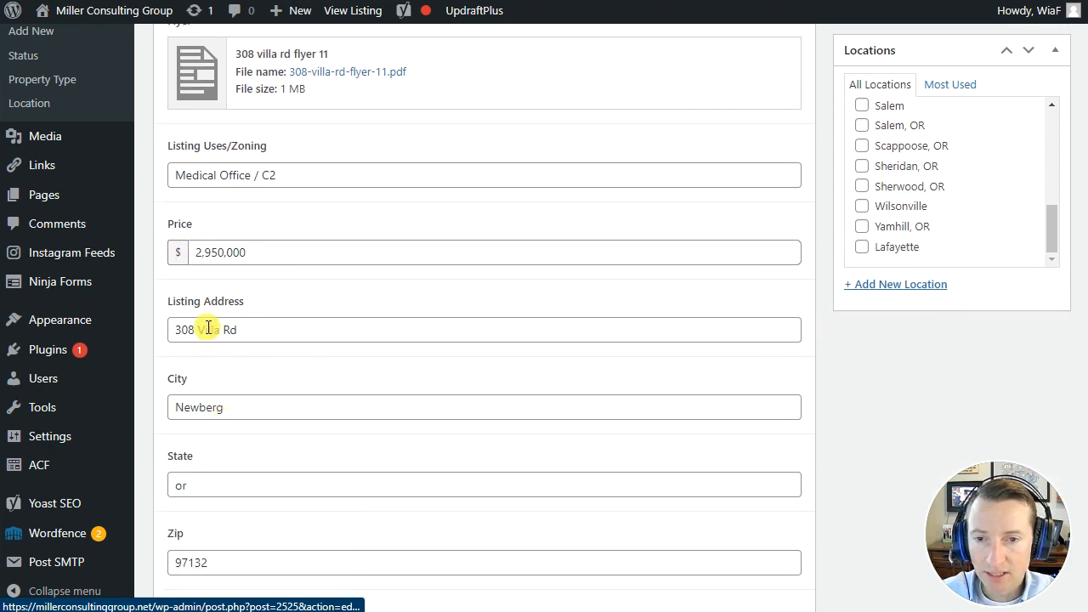
{"action": "scroll", "coordinate": [247, 317], "scroll_direction": "down", "scroll_amount": 3}
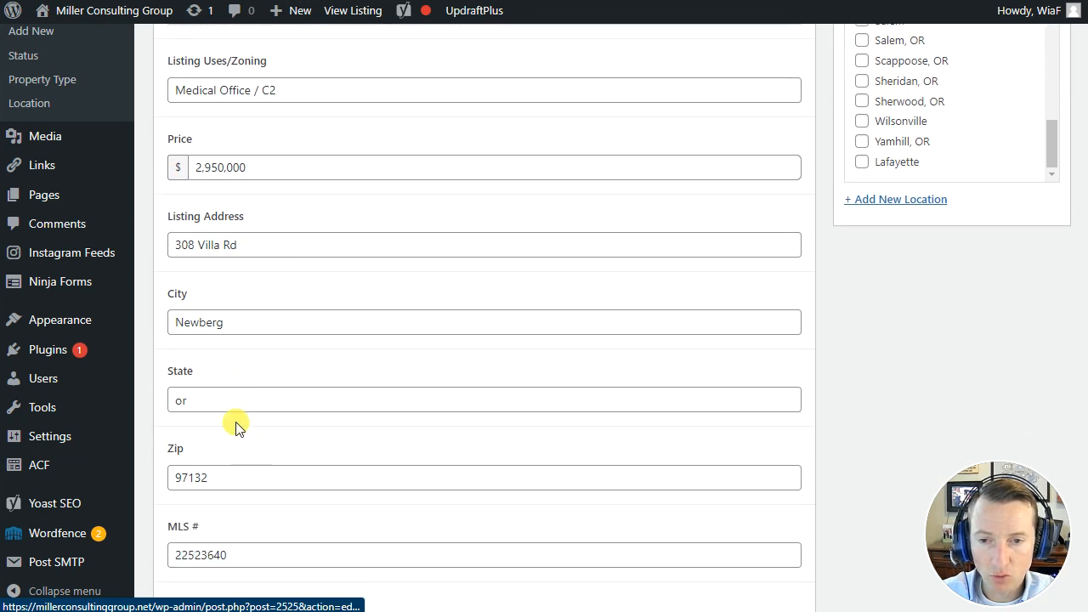
{"action": "left_click", "coordinate": [195, 384]}
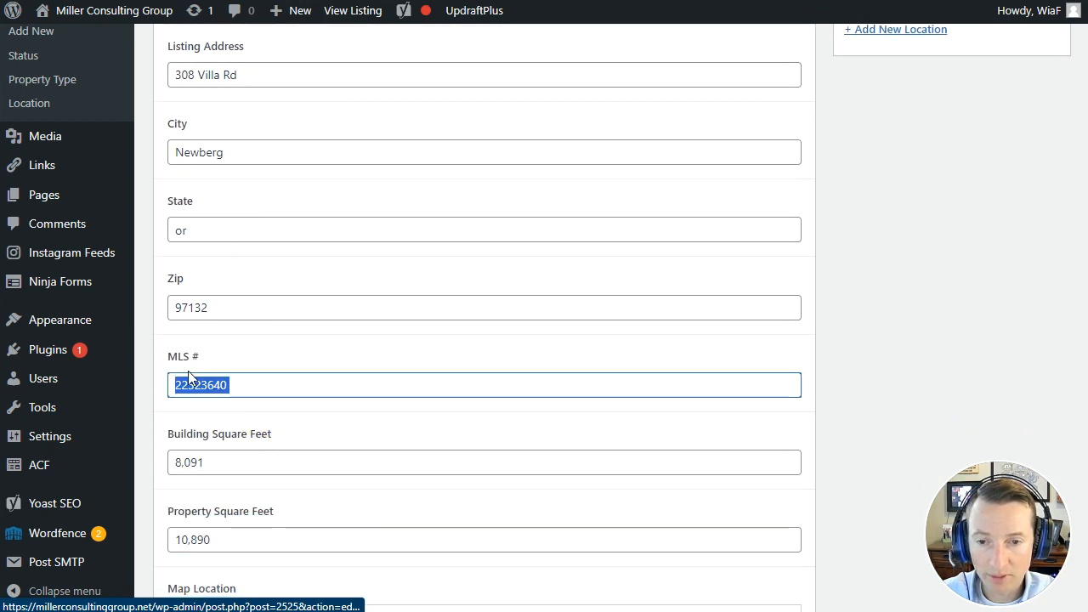
{"action": "scroll", "coordinate": [335, 407], "scroll_direction": "down", "scroll_amount": 2}
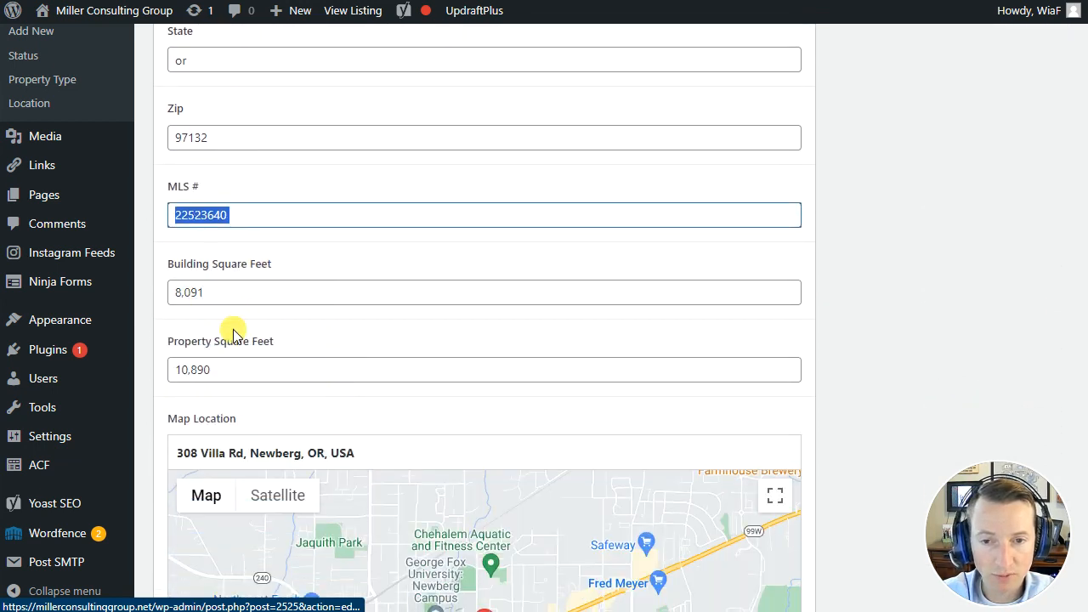
{"action": "left_click", "coordinate": [229, 369]}
{"action": "scroll", "coordinate": [379, 315], "scroll_direction": "down", "scroll_amount": 2}
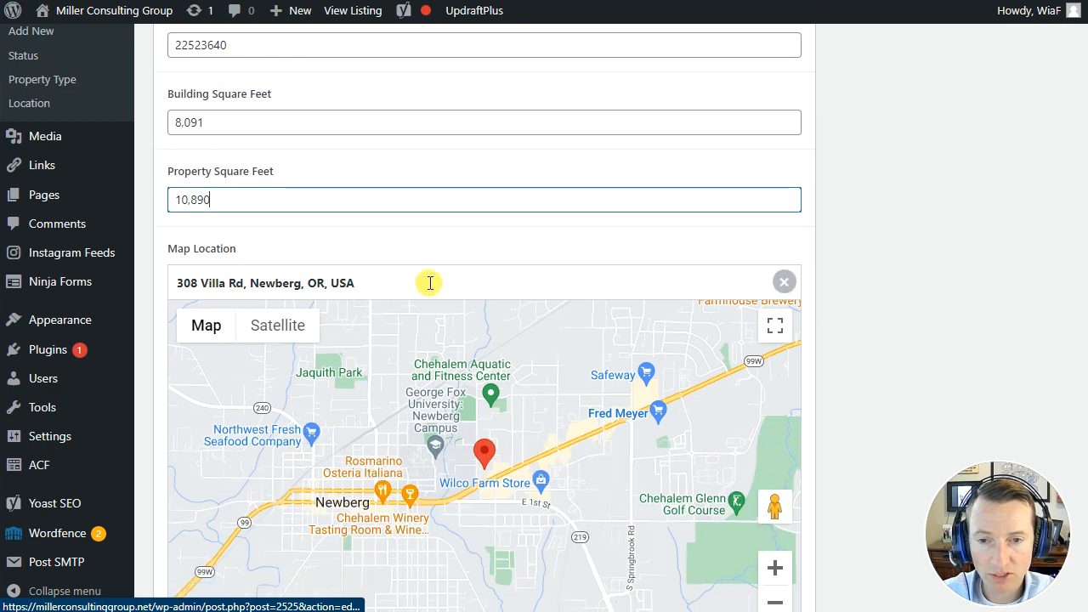
Step: View the address suggestions for the Map Location and leave the field without choosing one
{"action": "left_click", "coordinate": [210, 287]}
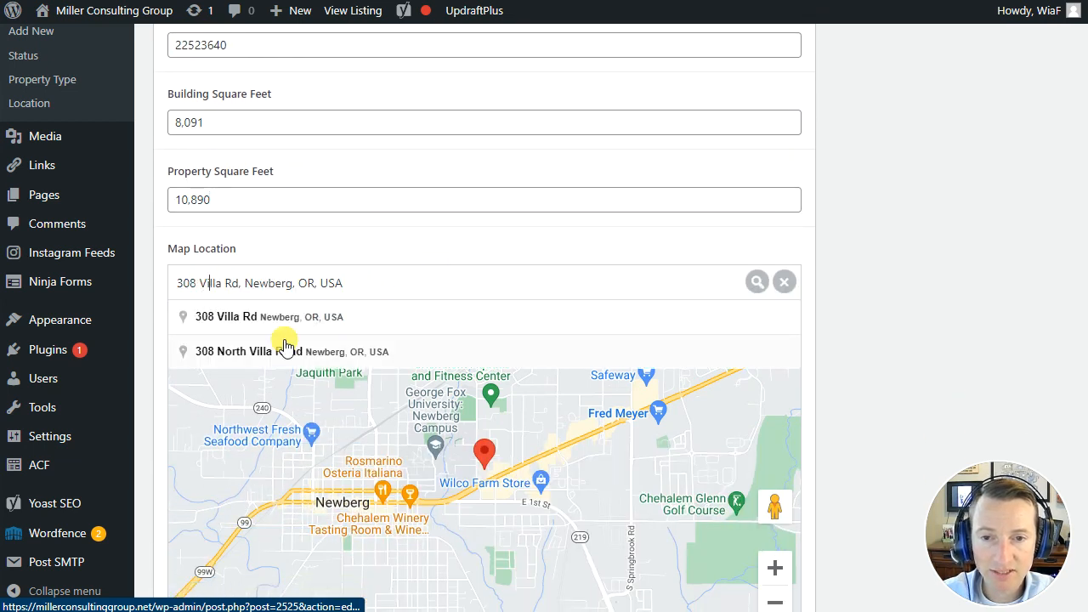
{"action": "triple_click", "coordinate": [339, 283]}
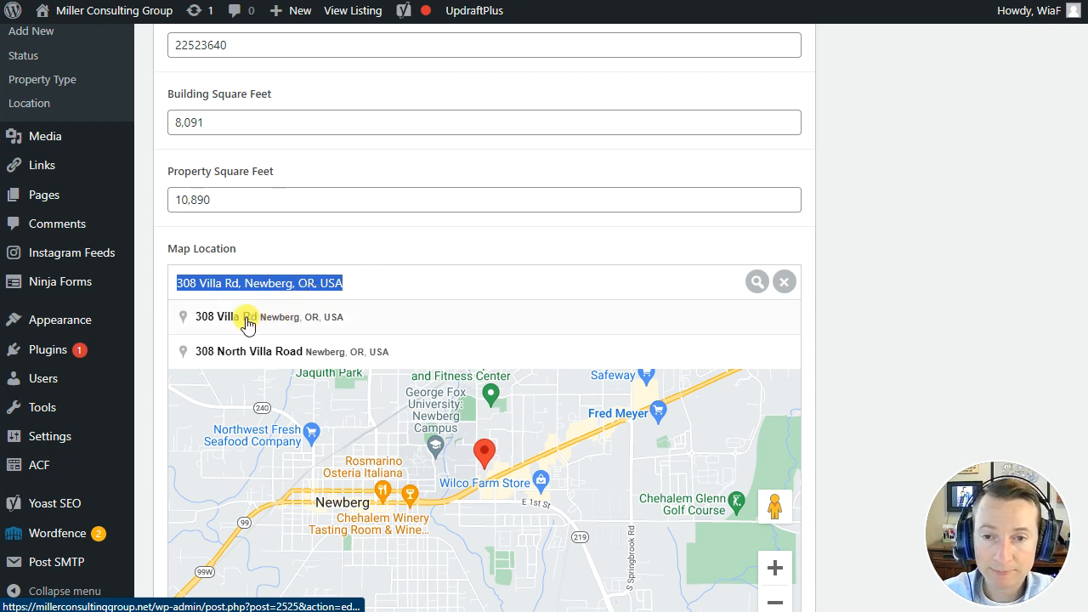
{"action": "left_click", "coordinate": [161, 283]}
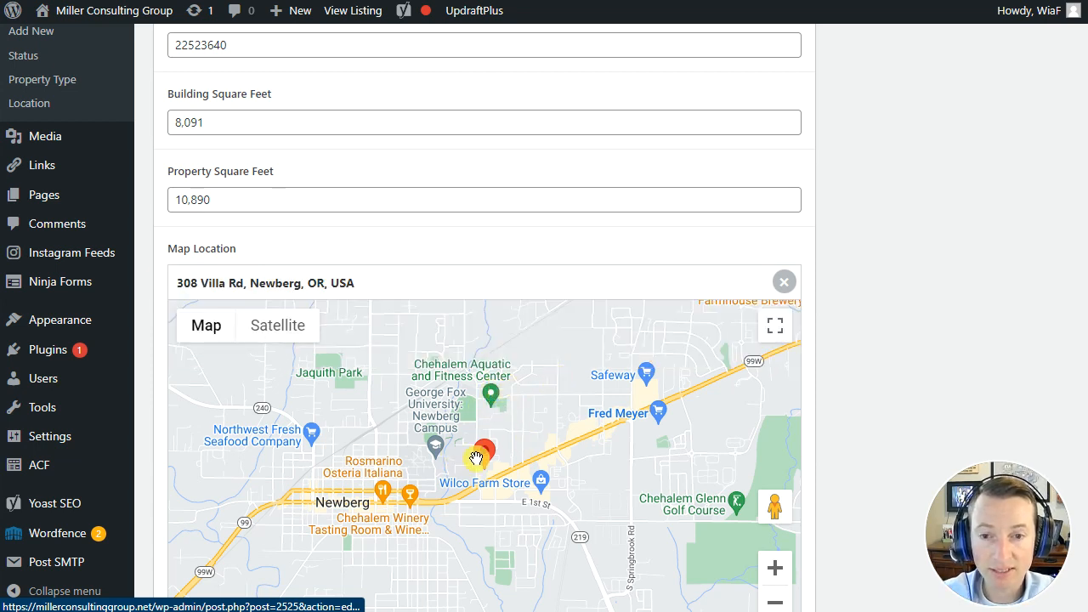
Step: Examine the location map and the end of the editor, and return to the Property Type and Status categories
{"action": "scroll", "coordinate": [475, 458], "scroll_direction": "down", "scroll_amount": 2}
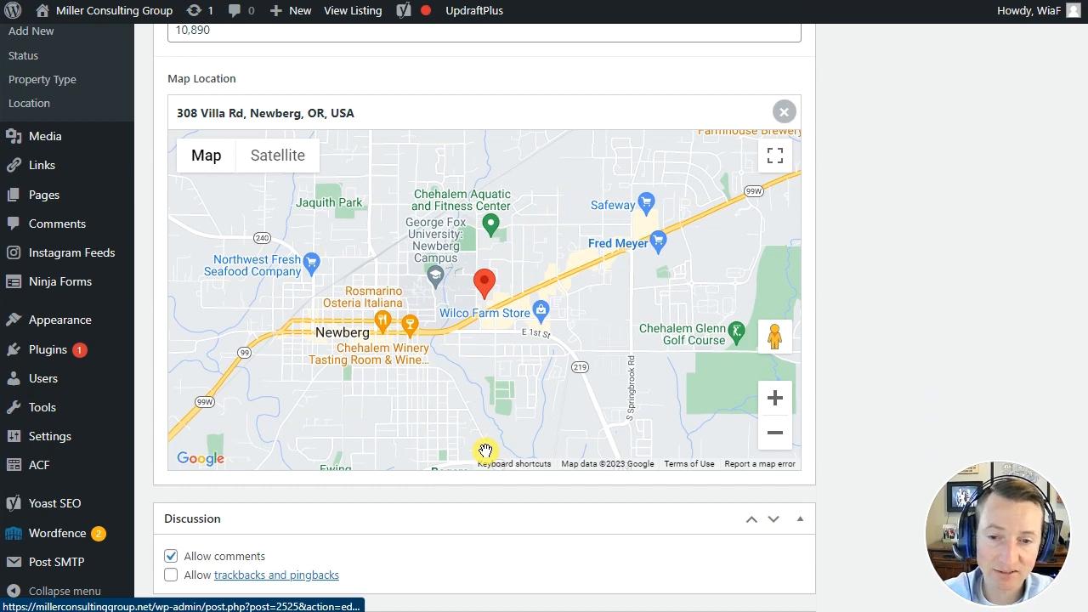
{"action": "scroll", "coordinate": [485, 451], "scroll_direction": "down", "scroll_amount": 2}
{"action": "scroll", "coordinate": [845, 288], "scroll_direction": "up", "scroll_amount": 5}
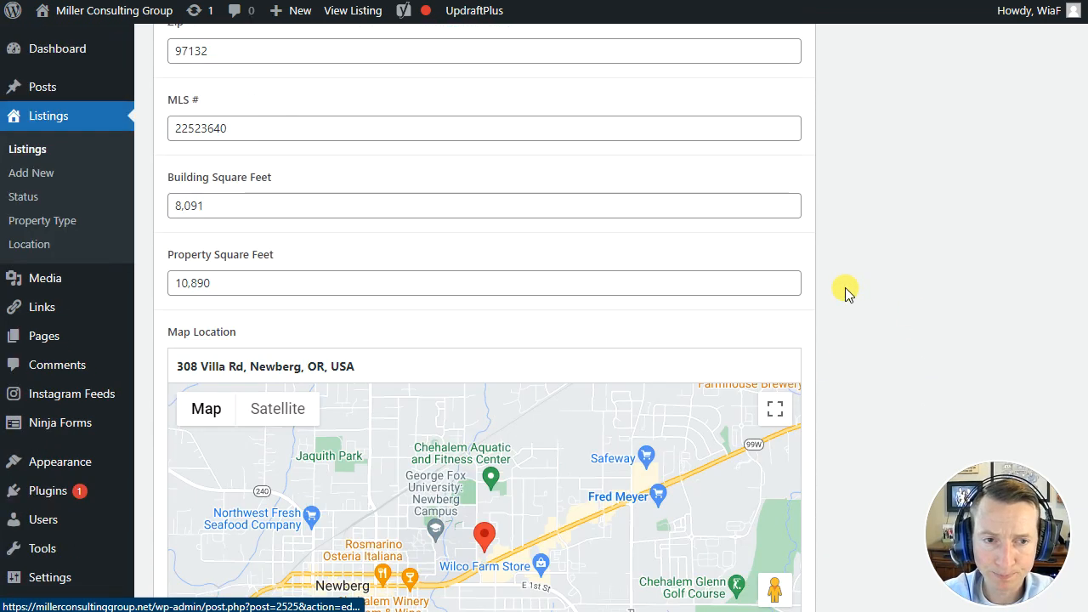
{"action": "scroll", "coordinate": [844, 288], "scroll_direction": "up", "scroll_amount": 8}
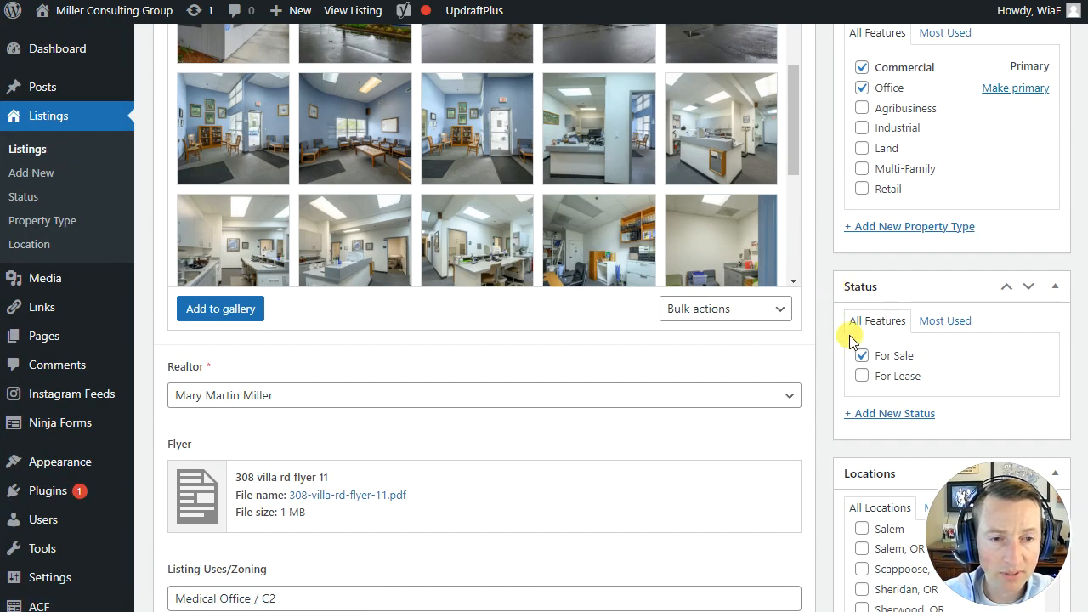
{"action": "scroll", "coordinate": [844, 347], "scroll_direction": "up", "scroll_amount": 2}
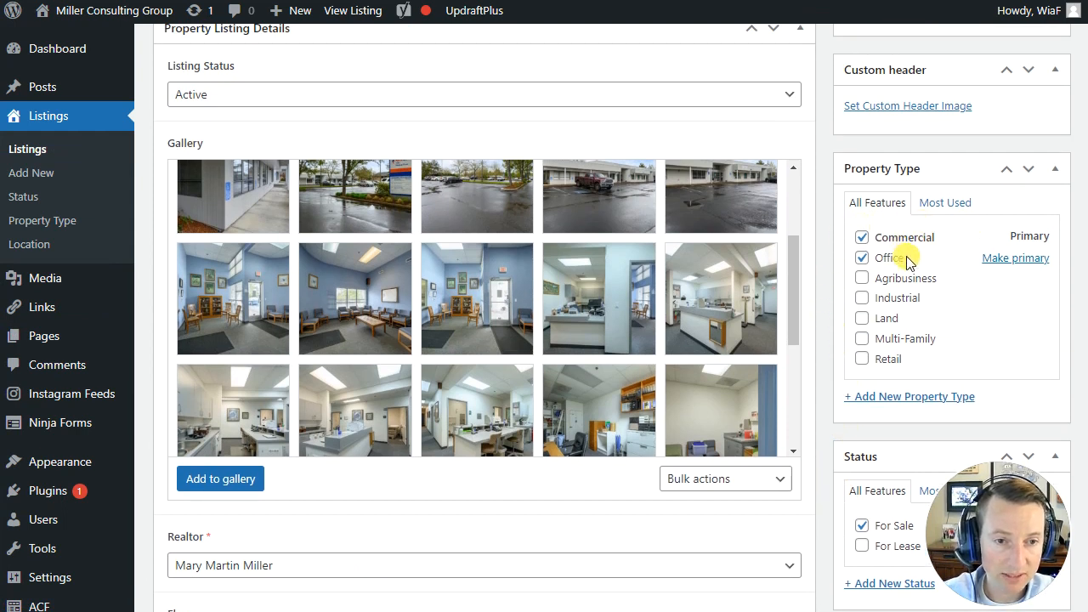
{"action": "scroll", "coordinate": [893, 252], "scroll_direction": "down", "scroll_amount": 1}
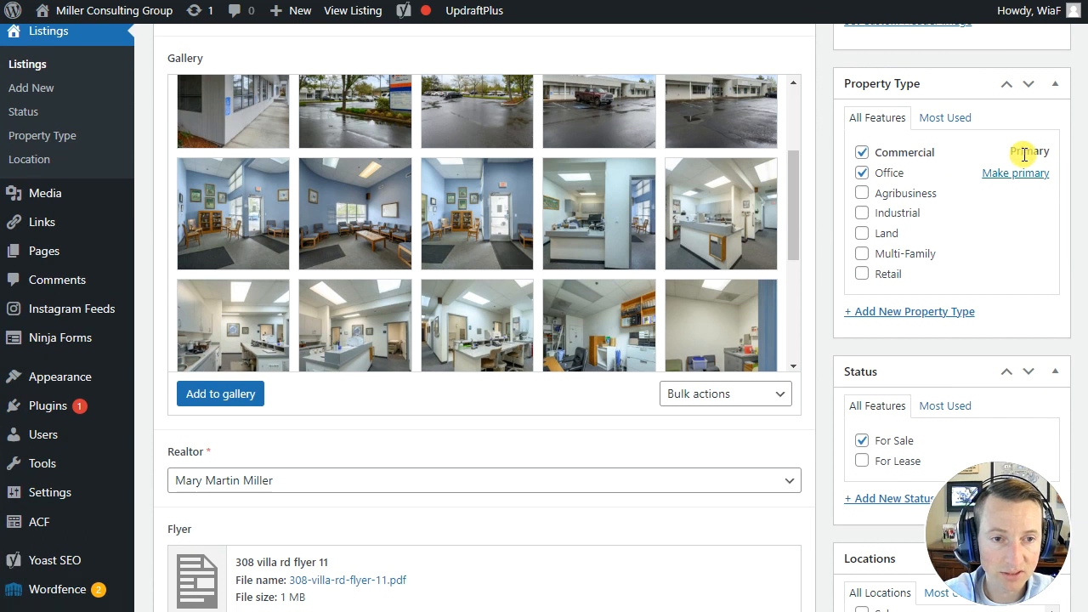
Step: Review the listing's assigned Property Type, Status and Locations categories, and switch to the public listing page
{"action": "scroll", "coordinate": [910, 241], "scroll_direction": "down", "scroll_amount": 2}
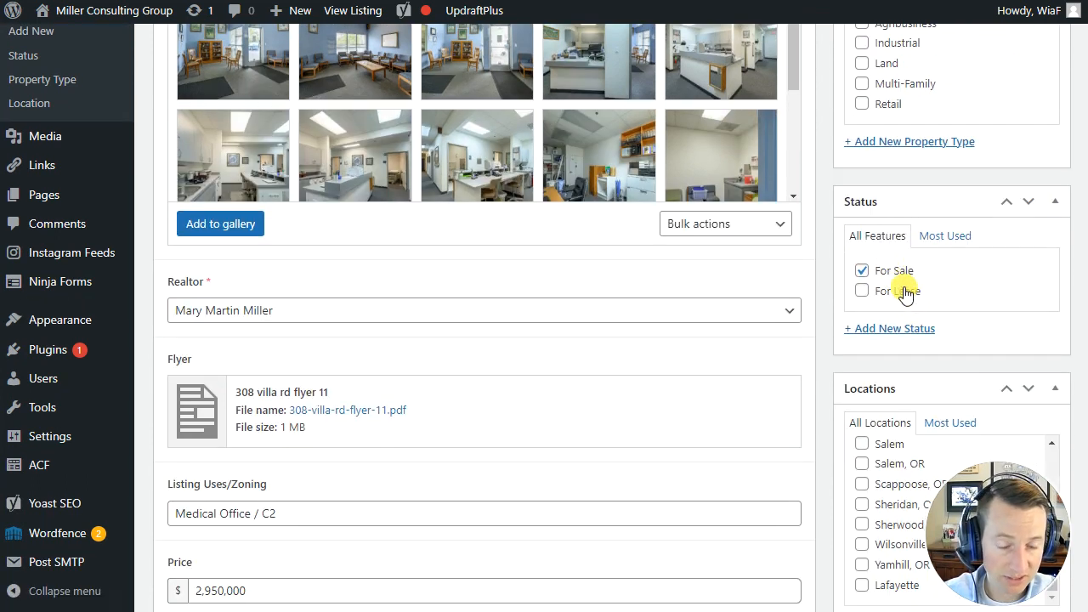
{"action": "scroll", "coordinate": [829, 327], "scroll_direction": "down", "scroll_amount": 2}
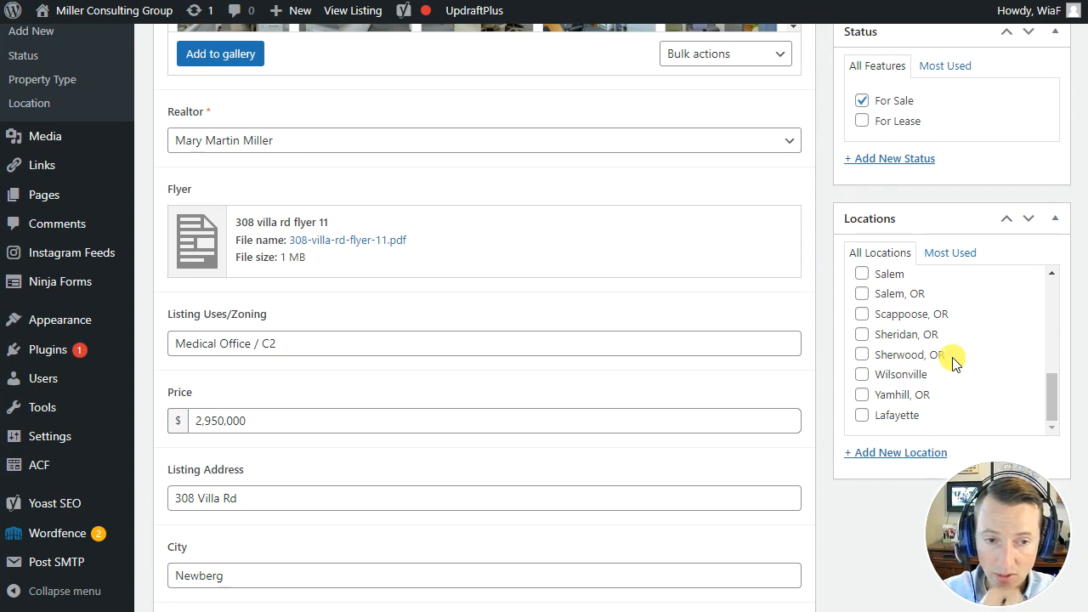
{"action": "scroll", "coordinate": [951, 361], "scroll_direction": "up", "scroll_amount": 7}
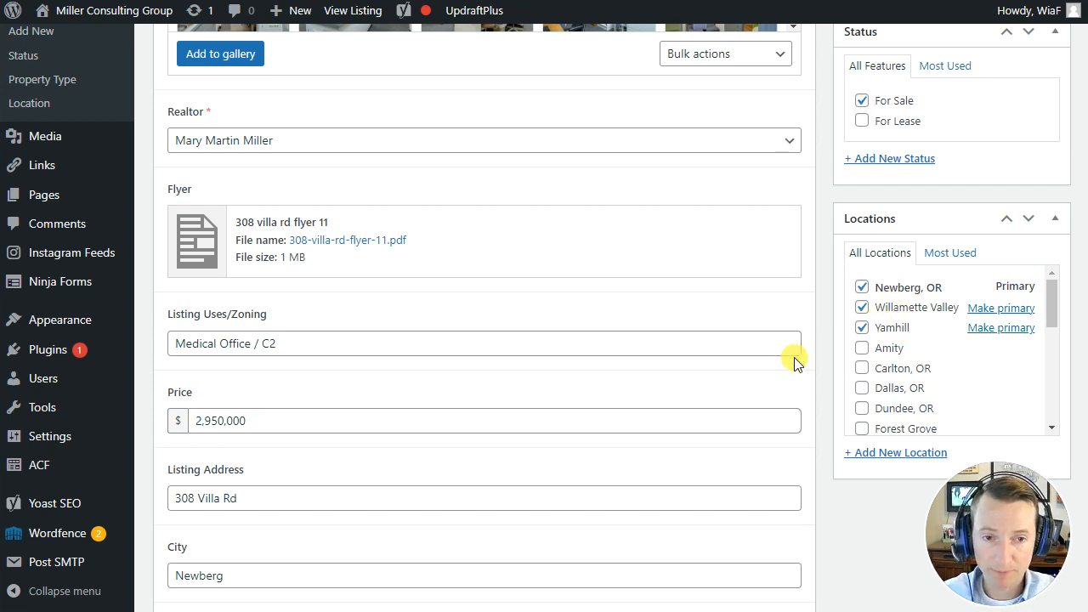
{"action": "scroll", "coordinate": [829, 383], "scroll_direction": "up", "scroll_amount": 10}
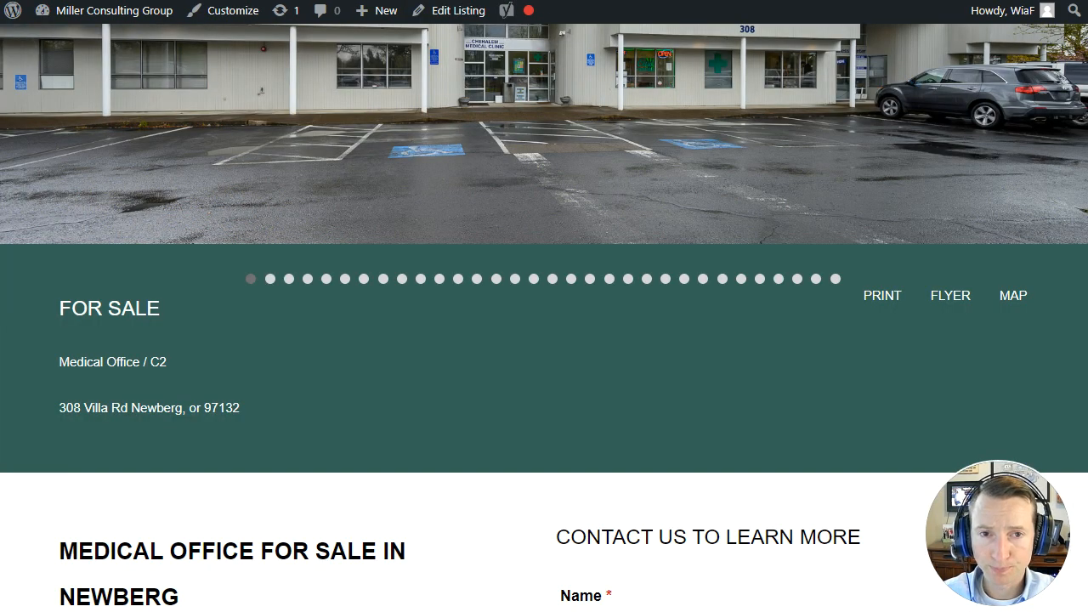
Step: Create a new listing titled "Property Title" with "Short Description" as its content
{"action": "mouse_move", "coordinate": [382, 17]}
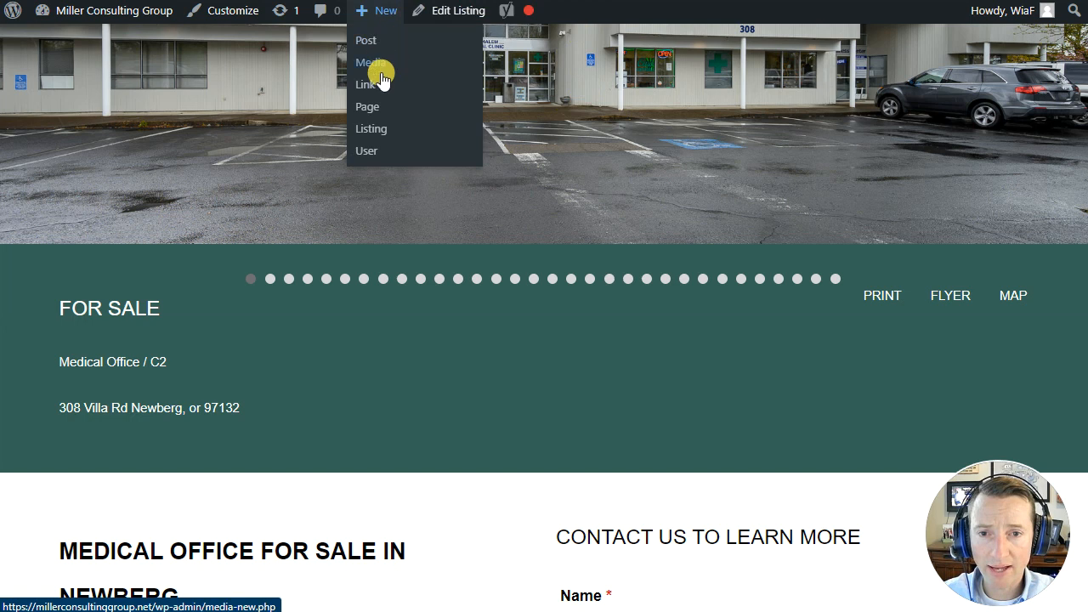
{"action": "left_click", "coordinate": [407, 128]}
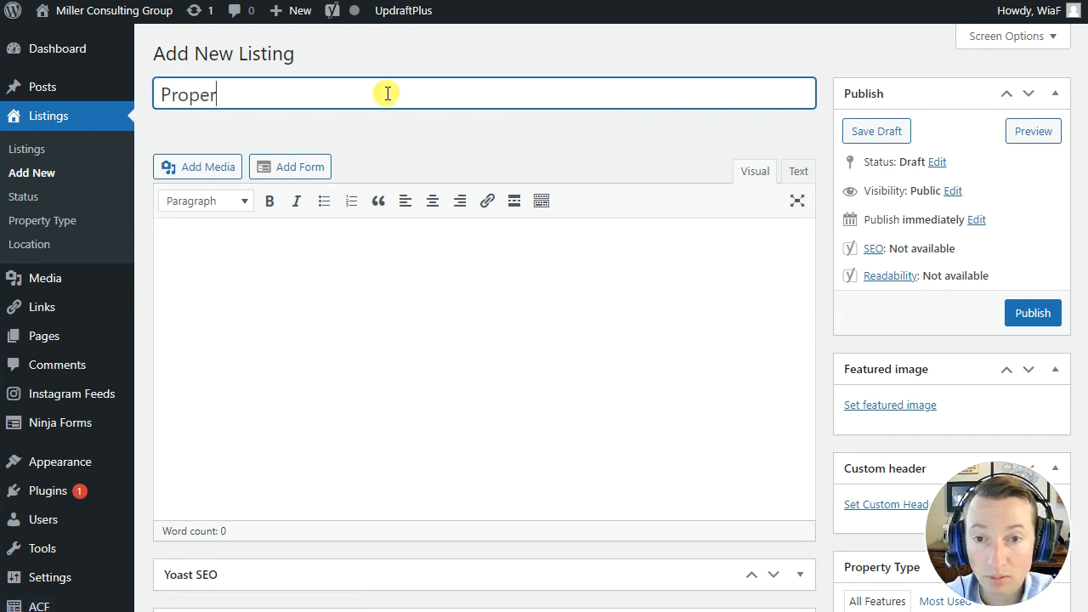
{"action": "key", "text": "Tab"}
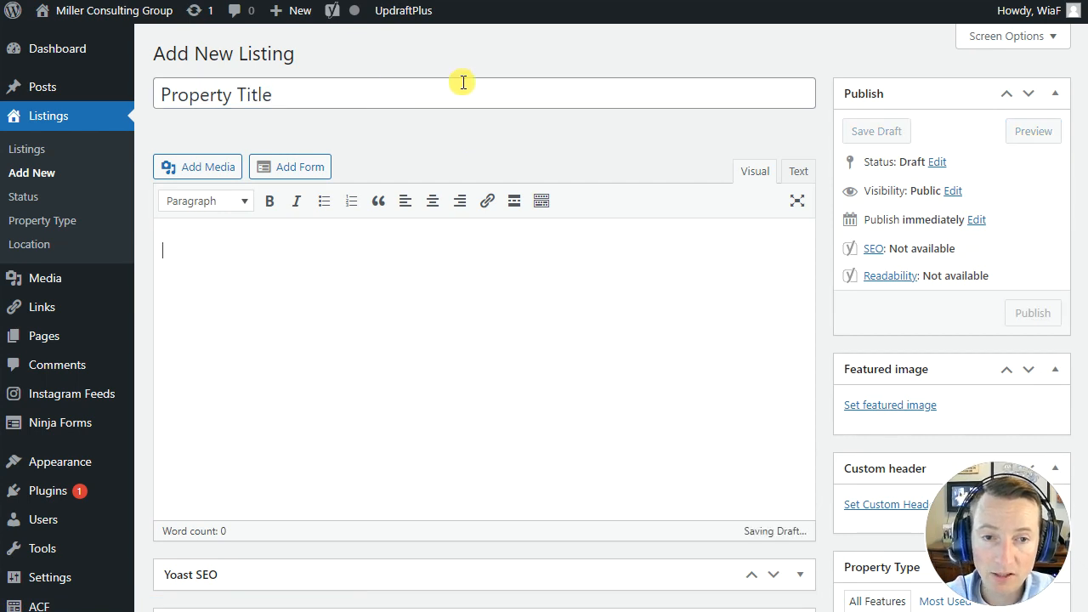
{"action": "type", "text": "Short Description"}
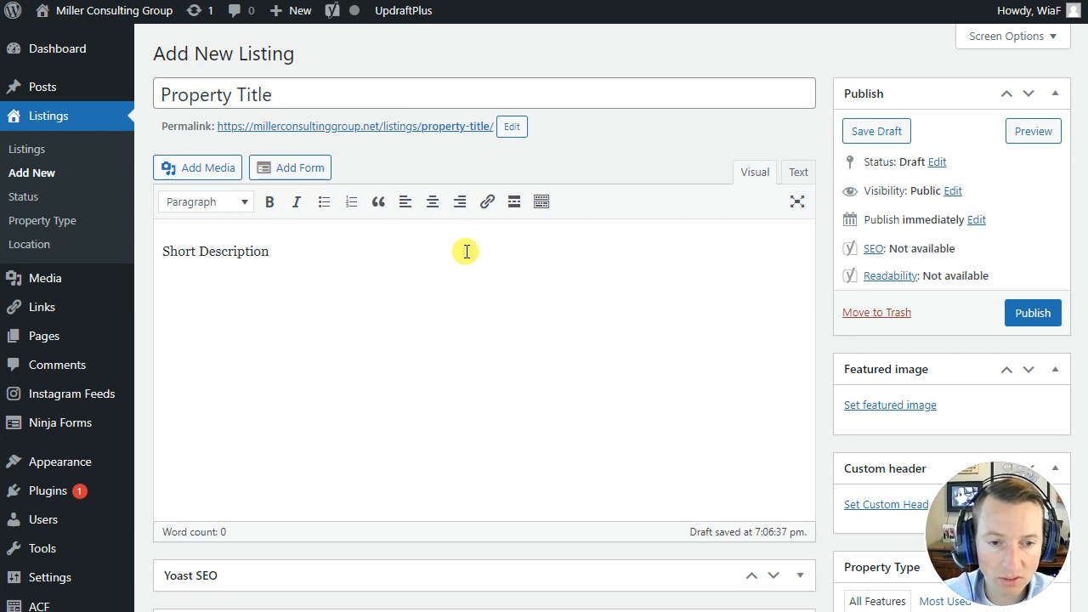
Step: Look over the new listing's image and Property Type boxes, and set its Listing Status to Active
{"action": "scroll", "coordinate": [466, 251], "scroll_direction": "down", "scroll_amount": 3}
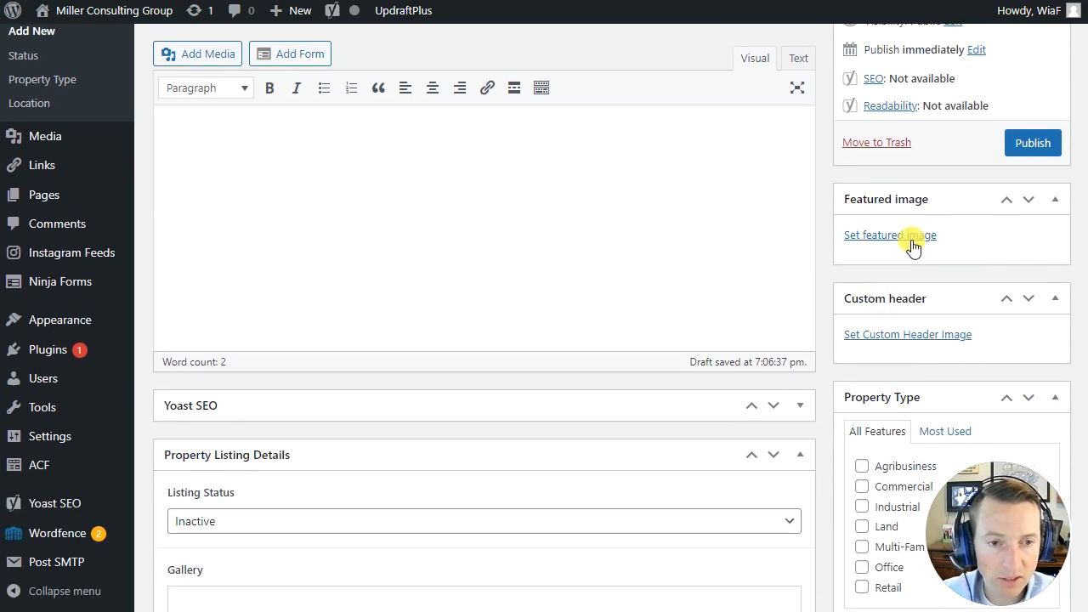
{"action": "scroll", "coordinate": [914, 231], "scroll_direction": "down", "scroll_amount": 5}
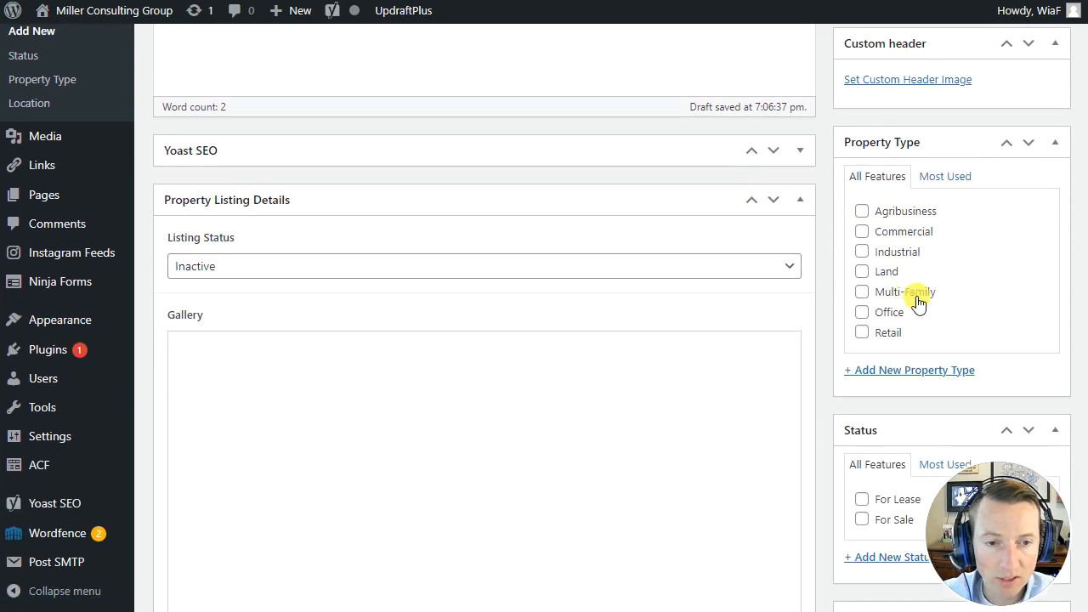
{"action": "scroll", "coordinate": [843, 410], "scroll_direction": "up", "scroll_amount": 2}
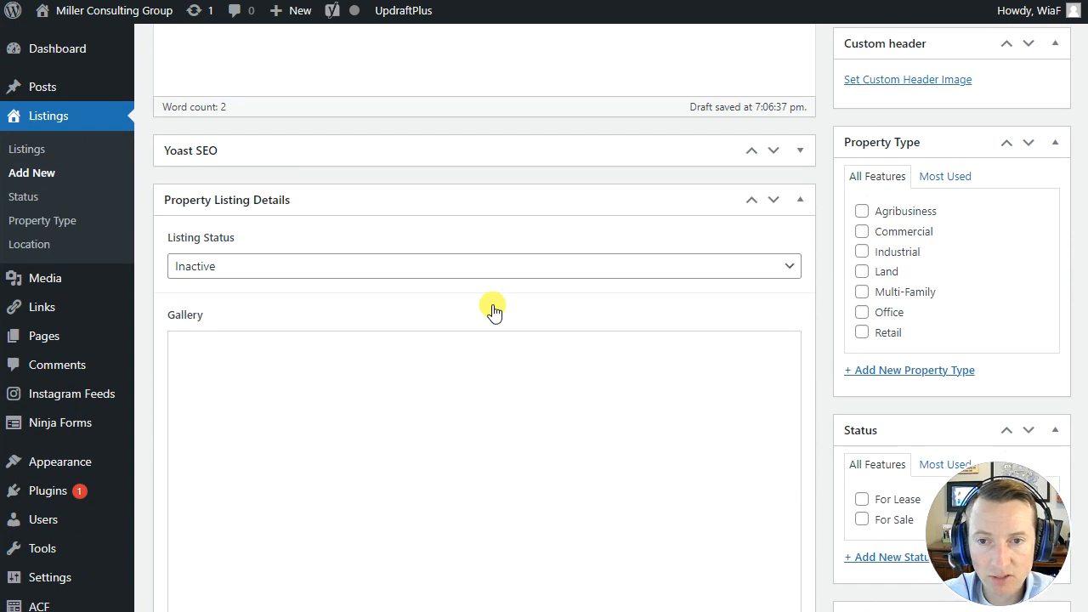
{"action": "left_click", "coordinate": [242, 266]}
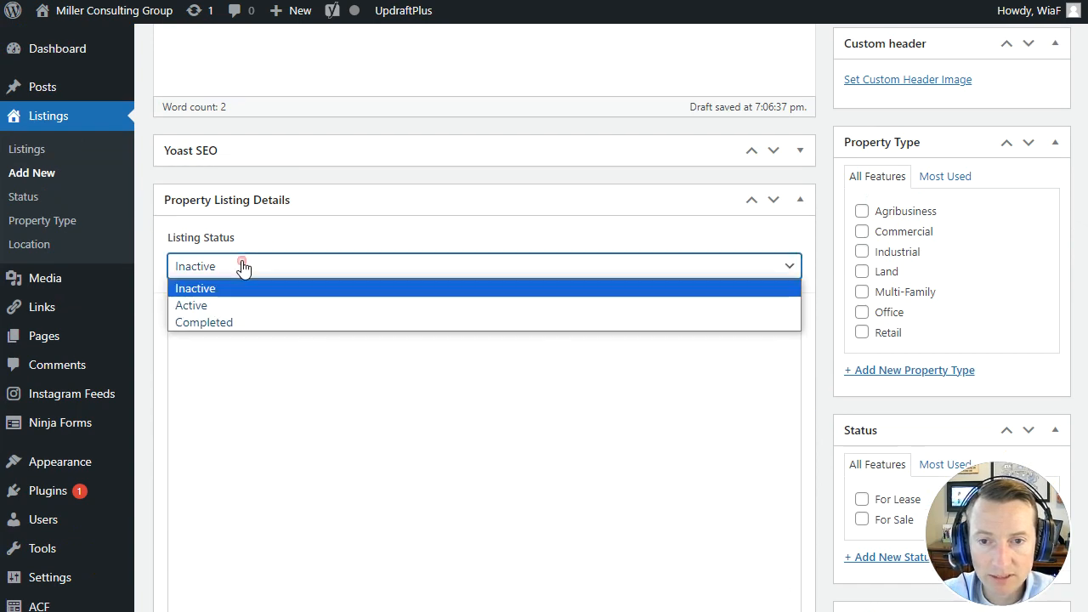
{"action": "left_click", "coordinate": [226, 303]}
Step: Examine the media library and file upload options for the listing's gallery, and close the dialog without adding images
{"action": "scroll", "coordinate": [328, 381], "scroll_direction": "down", "scroll_amount": 1}
{"action": "scroll", "coordinate": [331, 382], "scroll_direction": "down", "scroll_amount": 3}
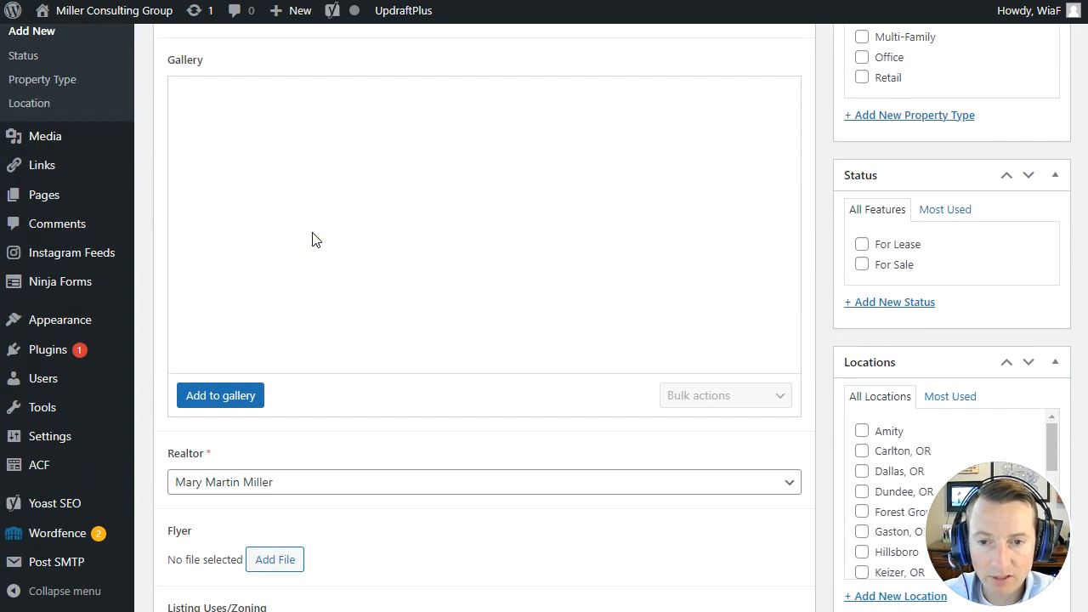
{"action": "left_click", "coordinate": [233, 393]}
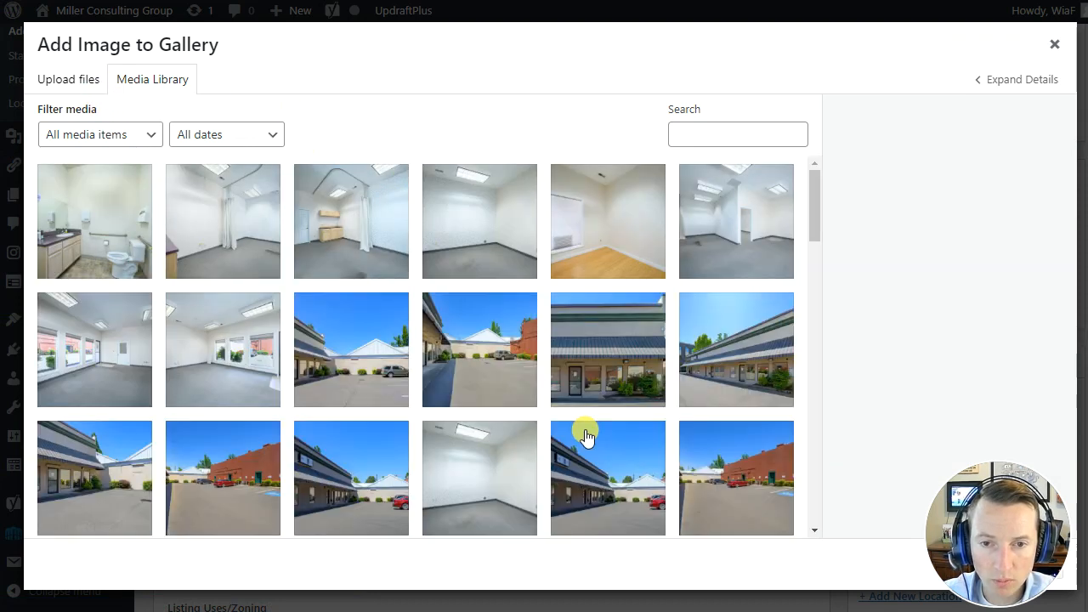
{"action": "left_click", "coordinate": [80, 83]}
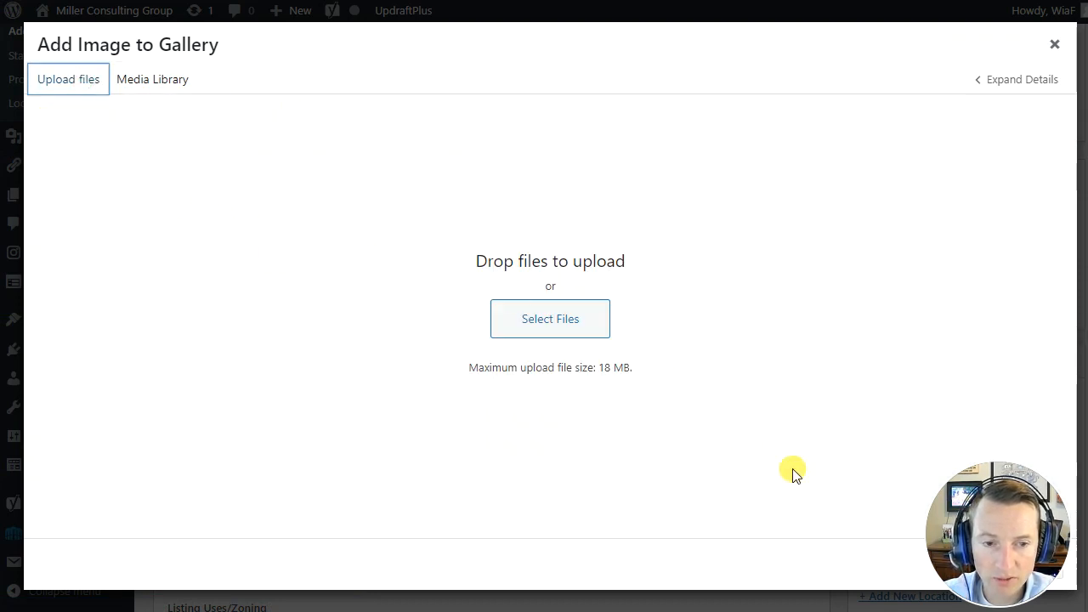
{"action": "left_click_drag", "start_coordinate": [1015, 533], "coordinate": [1014, 406]}
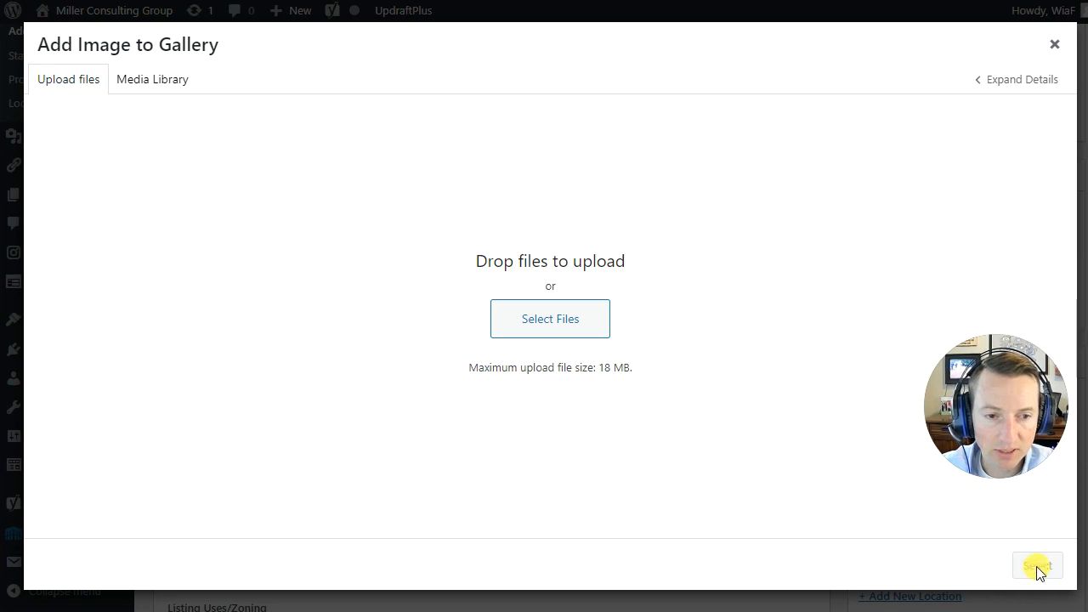
{"action": "left_click", "coordinate": [1054, 44]}
{"action": "left_click_drag", "start_coordinate": [985, 407], "coordinate": [991, 522]}
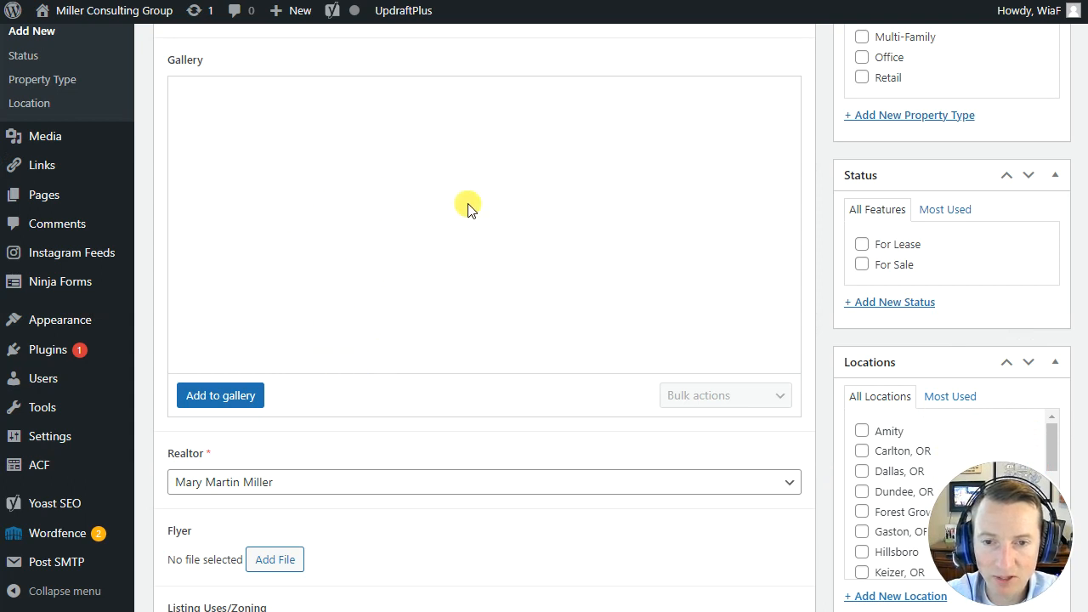
Step: Review the new listing's empty realtor, flyer, zoning, price, address, square footage and Map Location fields, and return to its title
{"action": "scroll", "coordinate": [463, 308], "scroll_direction": "up", "scroll_amount": 1}
{"action": "scroll", "coordinate": [347, 372], "scroll_direction": "down", "scroll_amount": 2}
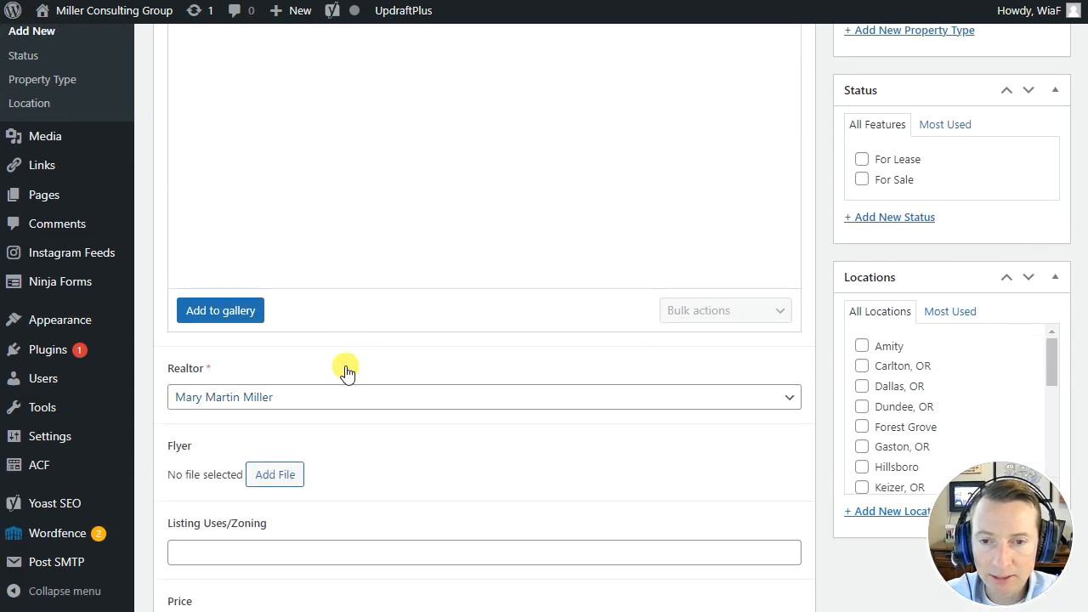
{"action": "scroll", "coordinate": [348, 371], "scroll_direction": "down", "scroll_amount": 4}
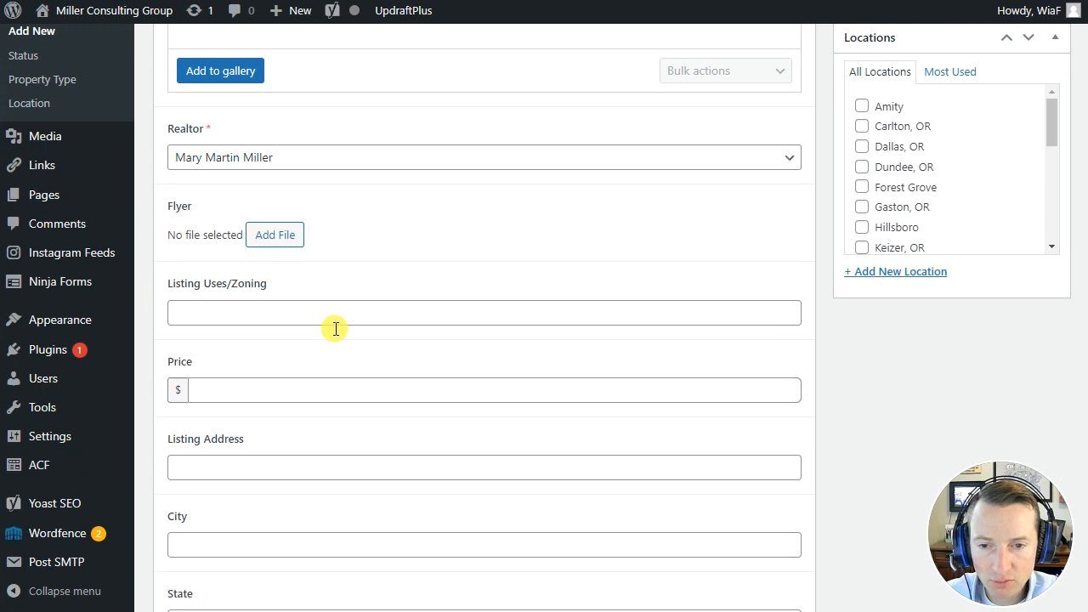
{"action": "scroll", "coordinate": [318, 366], "scroll_direction": "down", "scroll_amount": 7}
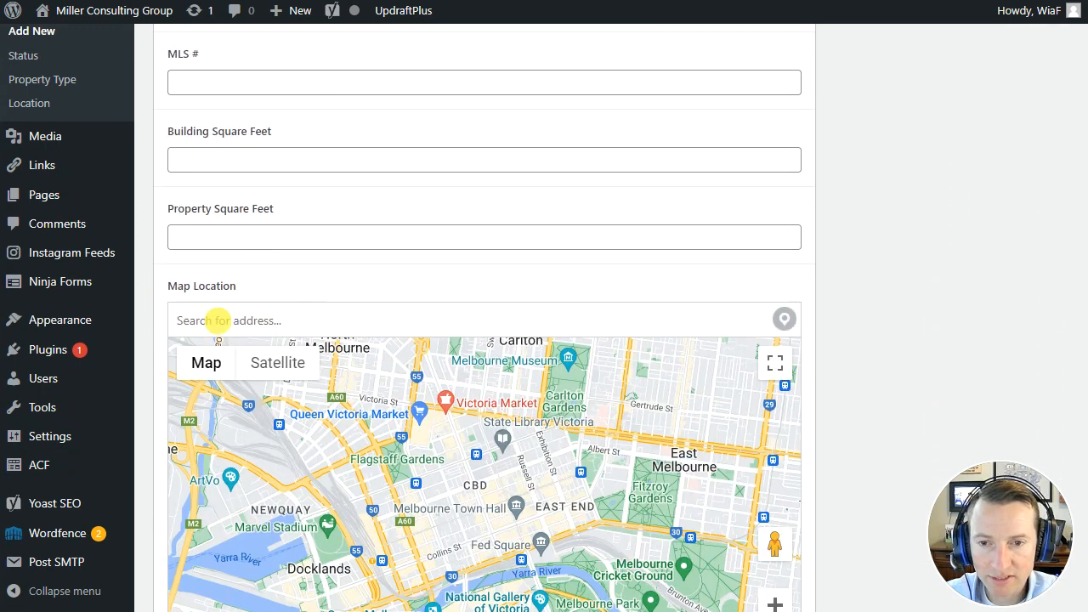
{"action": "left_click", "coordinate": [267, 320]}
{"action": "scroll", "coordinate": [680, 306], "scroll_direction": "down", "scroll_amount": 3}
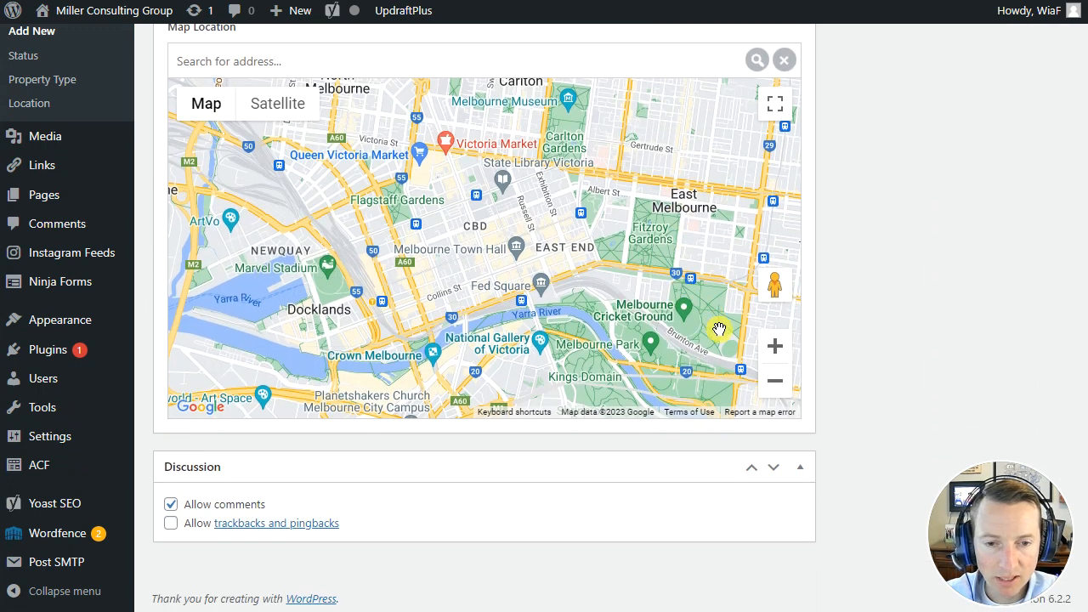
{"action": "scroll", "coordinate": [747, 357], "scroll_direction": "up", "scroll_amount": 15}
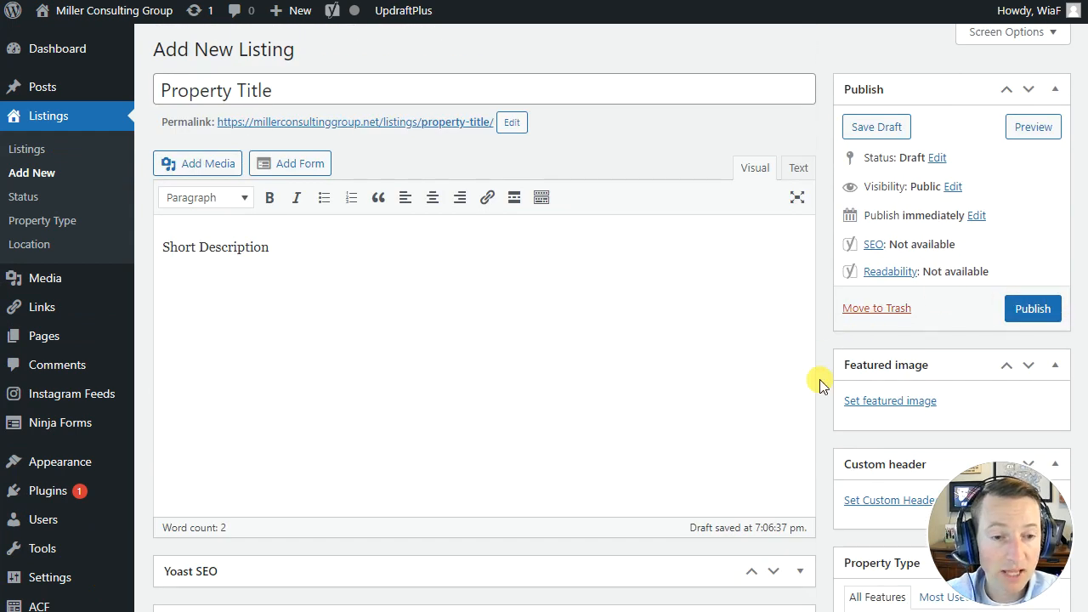
Step: View the Listing Status choices of the new listing without changing the selection
{"action": "scroll", "coordinate": [819, 381], "scroll_direction": "down", "scroll_amount": 4}
{"action": "left_click", "coordinate": [289, 350]}
{"action": "left_click", "coordinate": [294, 354]}
{"action": "scroll", "coordinate": [728, 352], "scroll_direction": "up", "scroll_amount": 4}
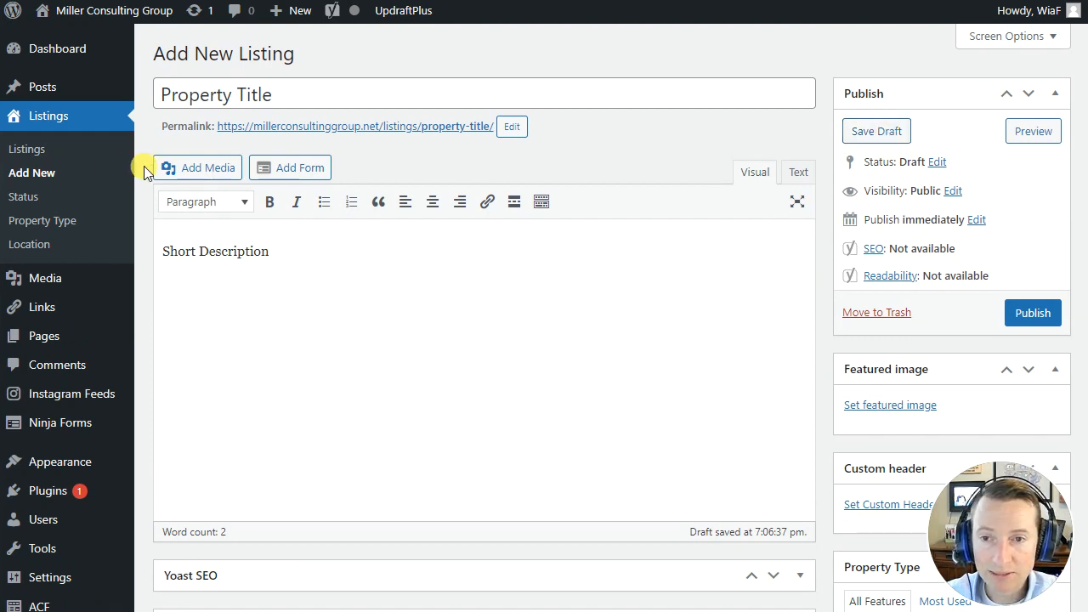
Step: Leave the new listing without saving further changes, and review the statuses, property types and locations in the Listings overview
{"action": "left_click", "coordinate": [46, 151]}
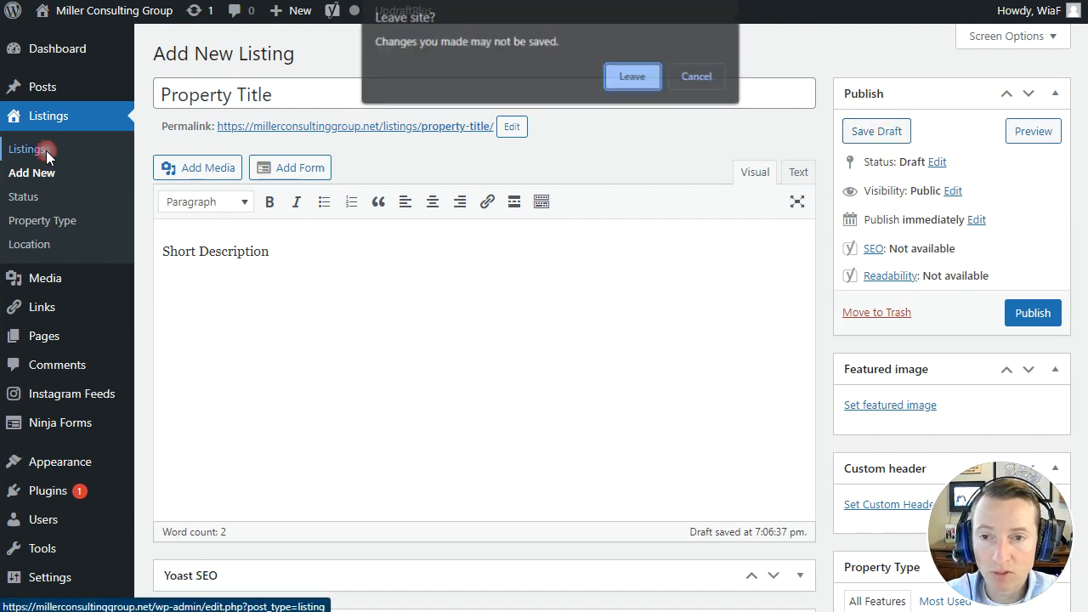
{"action": "left_click", "coordinate": [632, 77]}
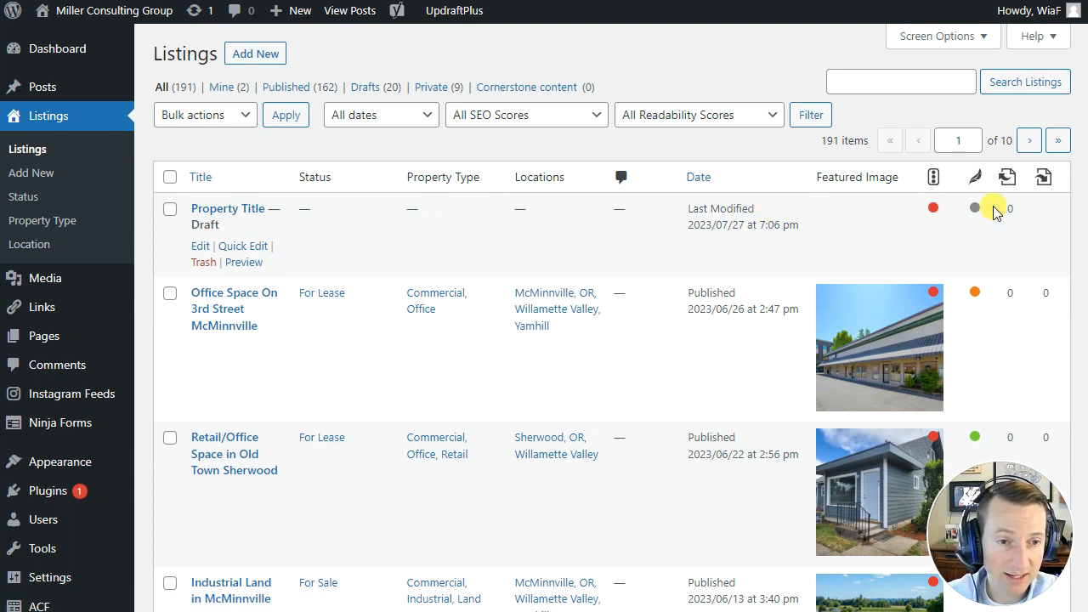
{"action": "scroll", "coordinate": [360, 230], "scroll_direction": "down", "scroll_amount": 1}
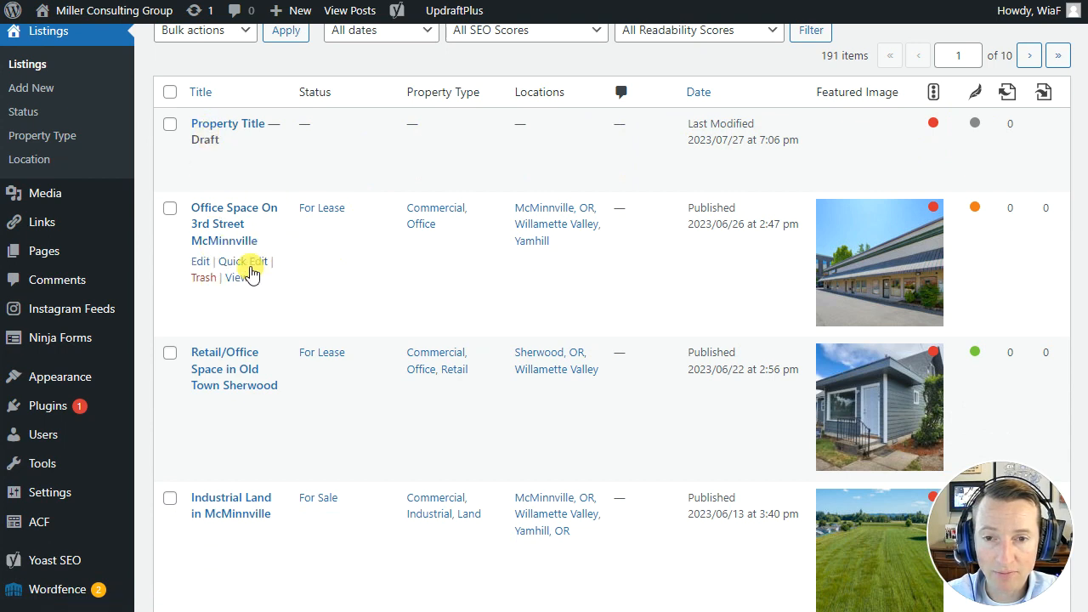
{"action": "scroll", "coordinate": [253, 268], "scroll_direction": "down", "scroll_amount": 3}
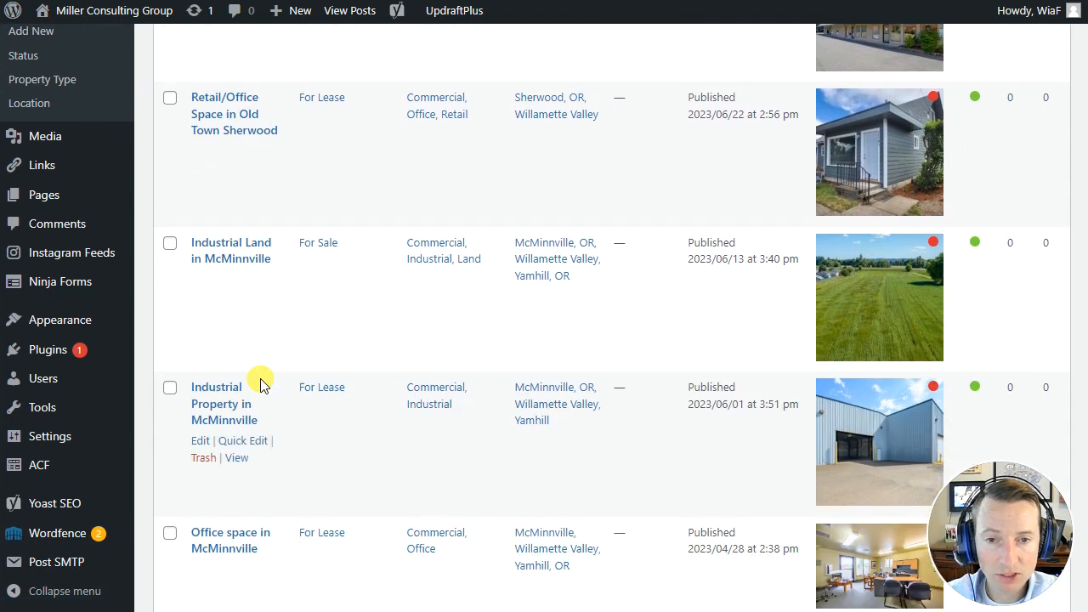
{"action": "scroll", "coordinate": [372, 376], "scroll_direction": "up", "scroll_amount": 1}
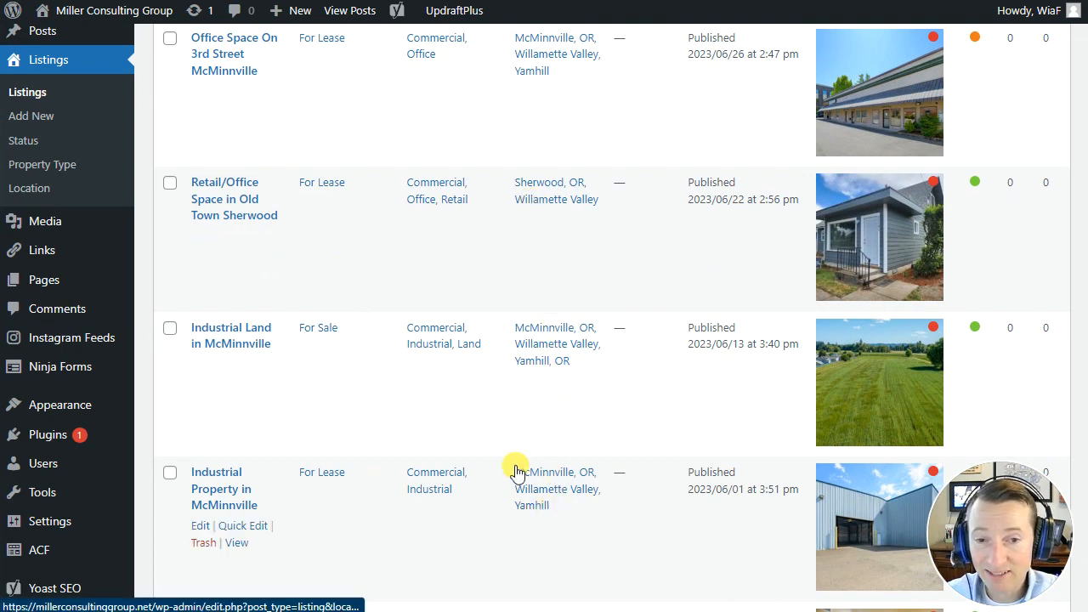
{"action": "scroll", "coordinate": [514, 470], "scroll_direction": "up", "scroll_amount": 3}
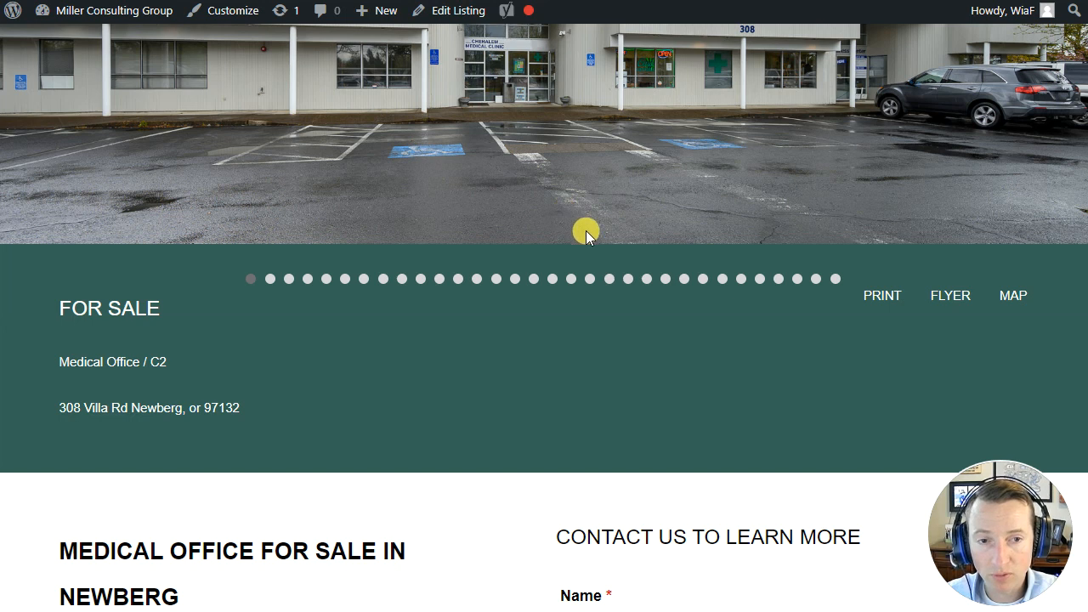
Step: Examine the site header, image slideshow and listing summary on the public medical office page
{"action": "scroll", "coordinate": [586, 230], "scroll_direction": "up", "scroll_amount": 5}
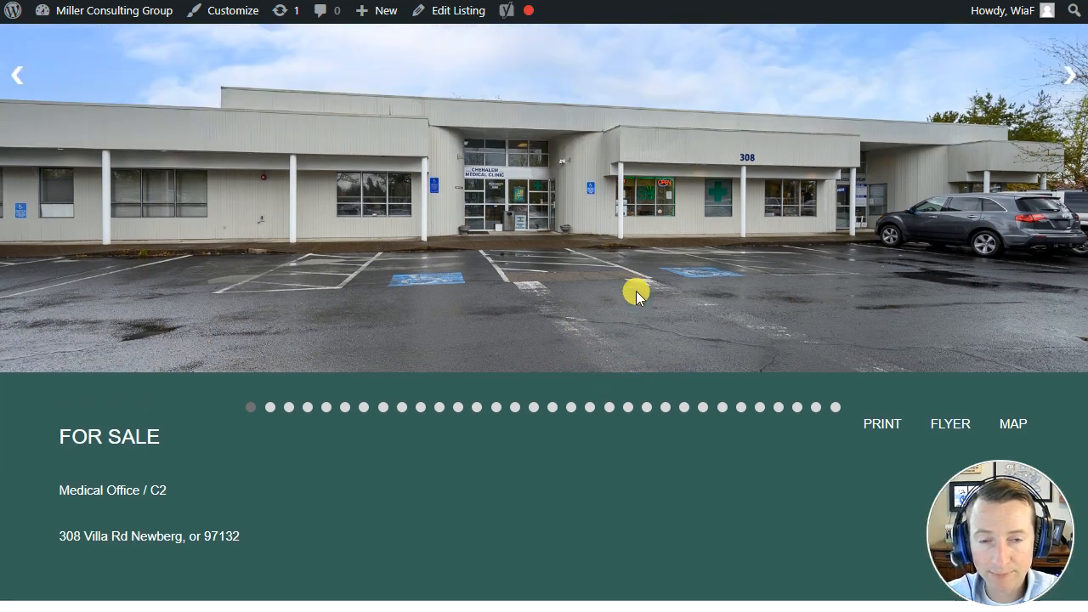
{"action": "scroll", "coordinate": [758, 221], "scroll_direction": "up", "scroll_amount": 1}
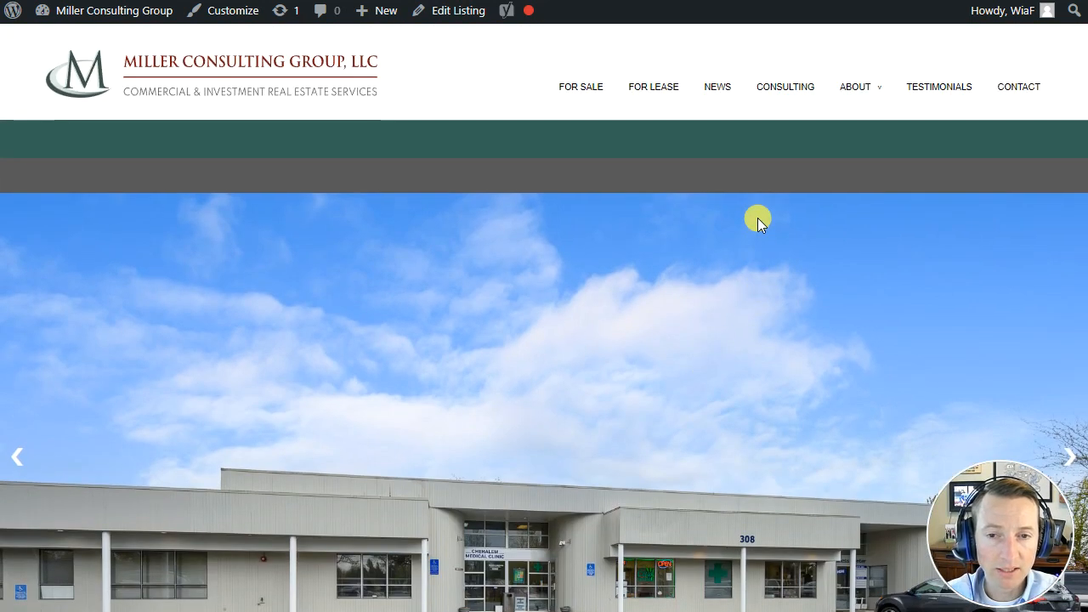
{"action": "scroll", "coordinate": [758, 218], "scroll_direction": "down", "scroll_amount": 9}
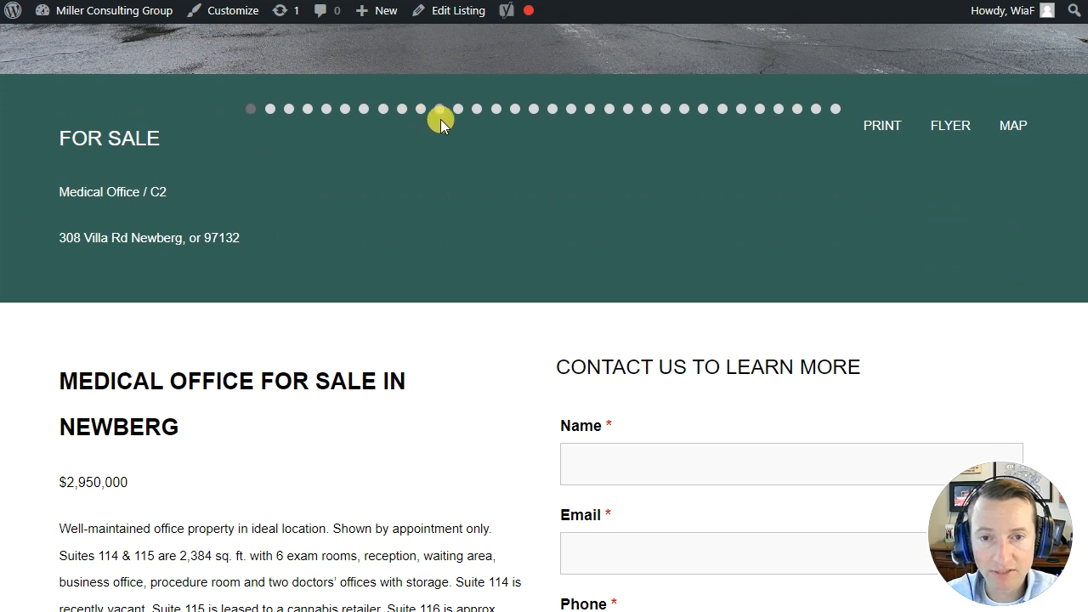
{"action": "scroll", "coordinate": [464, 231], "scroll_direction": "down", "scroll_amount": 2}
Step: Highlight the FOR SALE heading on the public page, and review the listing's title, price, description and main photo
{"action": "double_click", "coordinate": [105, 212]}
{"action": "scroll", "coordinate": [104, 212], "scroll_direction": "up", "scroll_amount": 3}
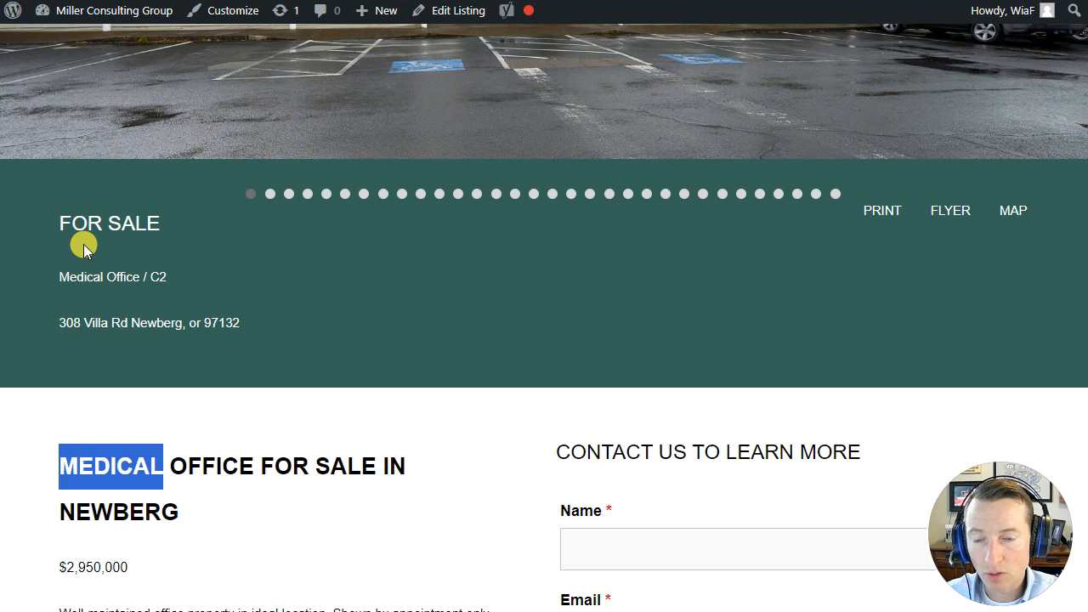
{"action": "double_click", "coordinate": [111, 226]}
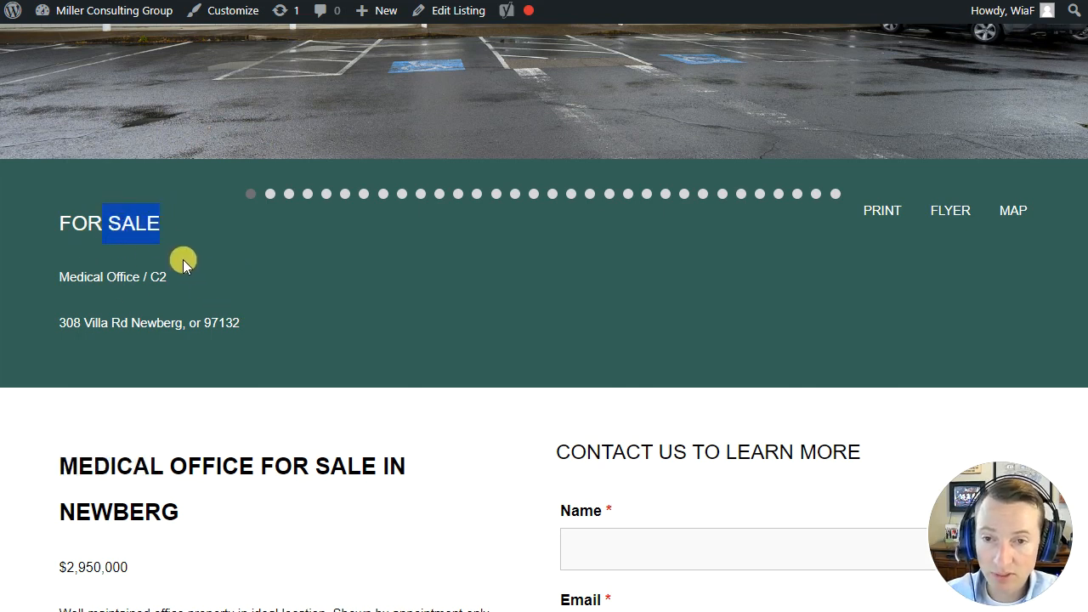
{"action": "left_click_drag", "start_coordinate": [153, 223], "coordinate": [90, 223]}
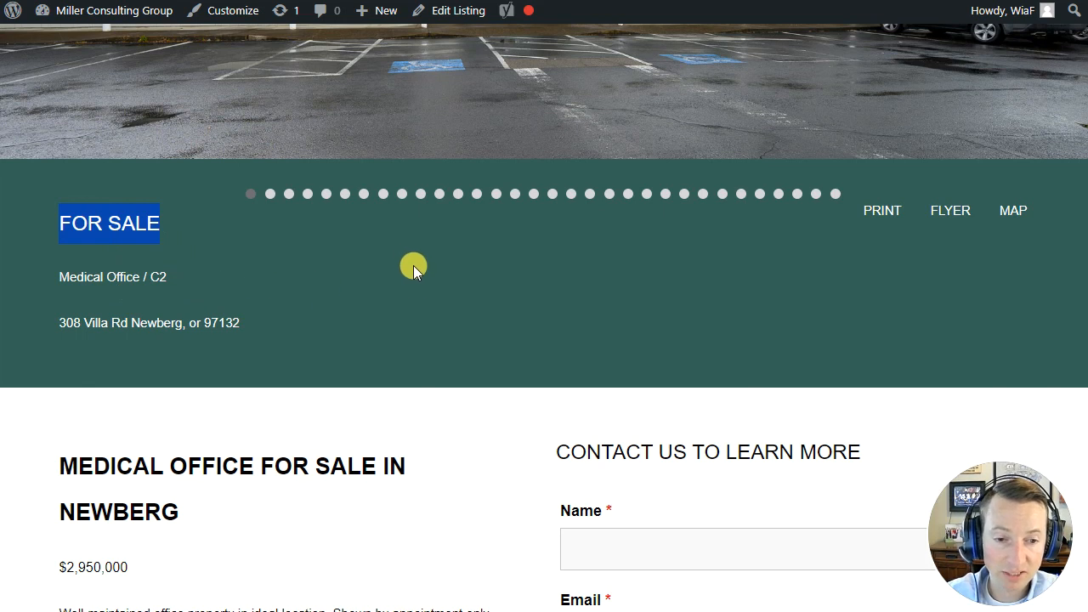
{"action": "scroll", "coordinate": [379, 286], "scroll_direction": "down", "scroll_amount": 4}
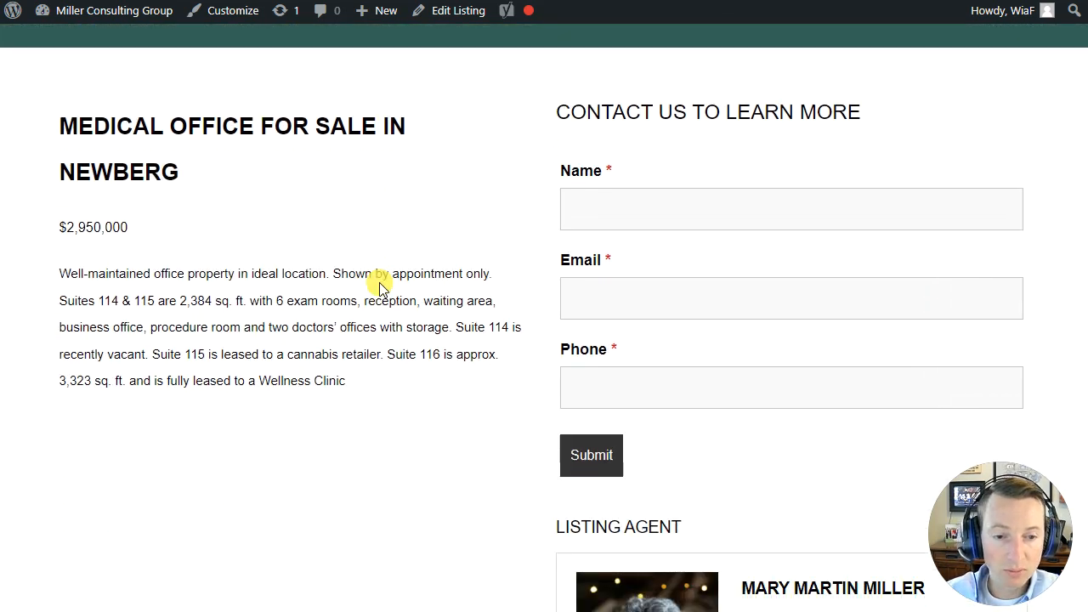
{"action": "scroll", "coordinate": [379, 286], "scroll_direction": "up", "scroll_amount": 4}
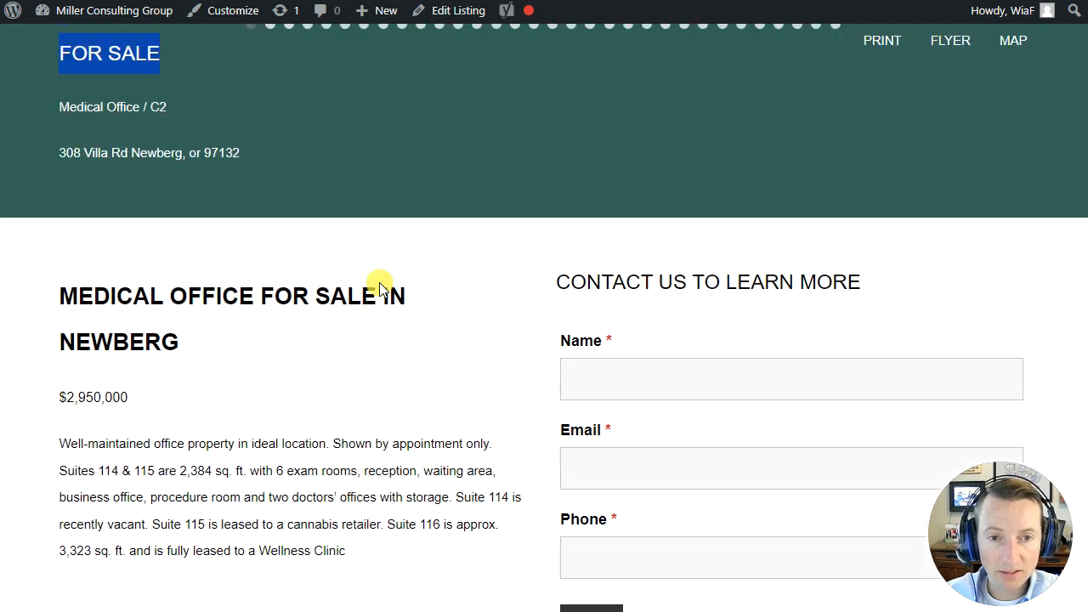
{"action": "scroll", "coordinate": [379, 282], "scroll_direction": "up", "scroll_amount": 5}
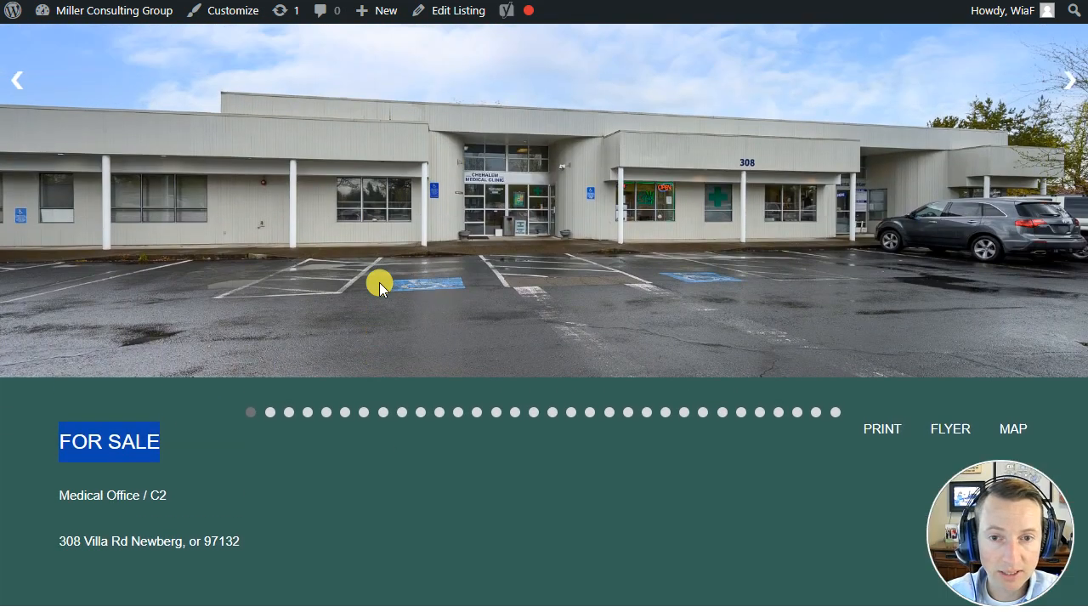
{"action": "scroll", "coordinate": [391, 277], "scroll_direction": "down", "scroll_amount": 1}
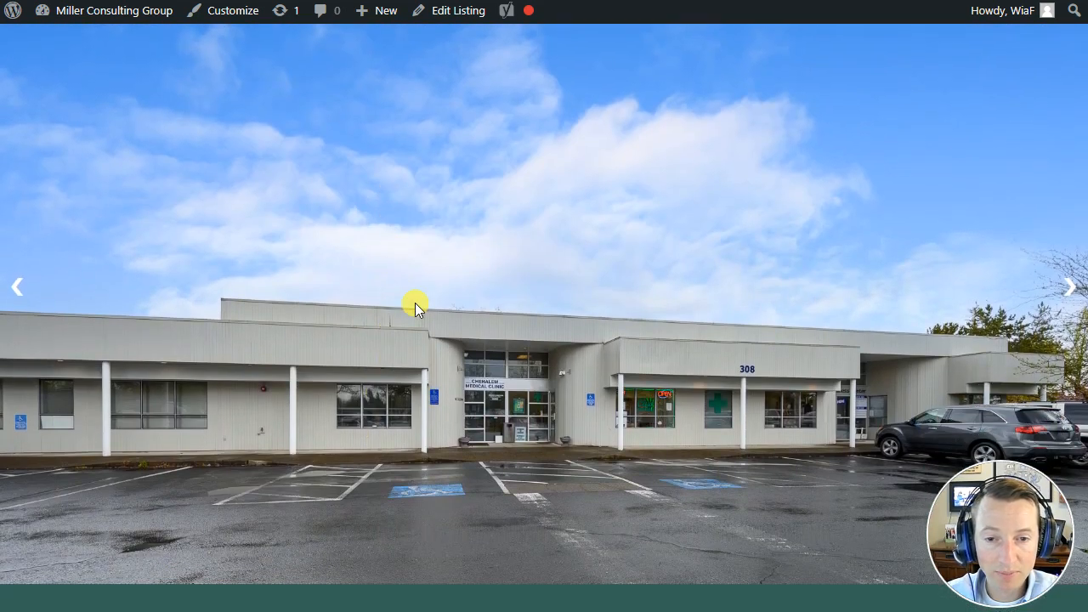